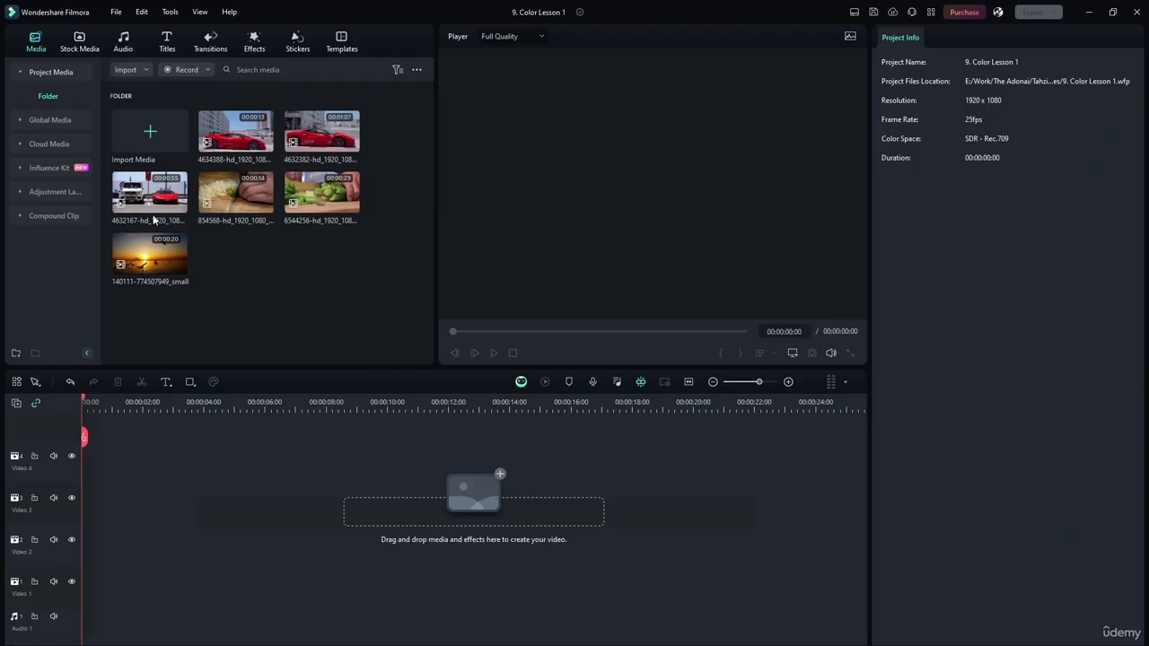
Place the clip of the white SUV and red sports car at the start of Video 1 and trim it to 20 seconds
left_click_drag(154, 219, 97, 588)
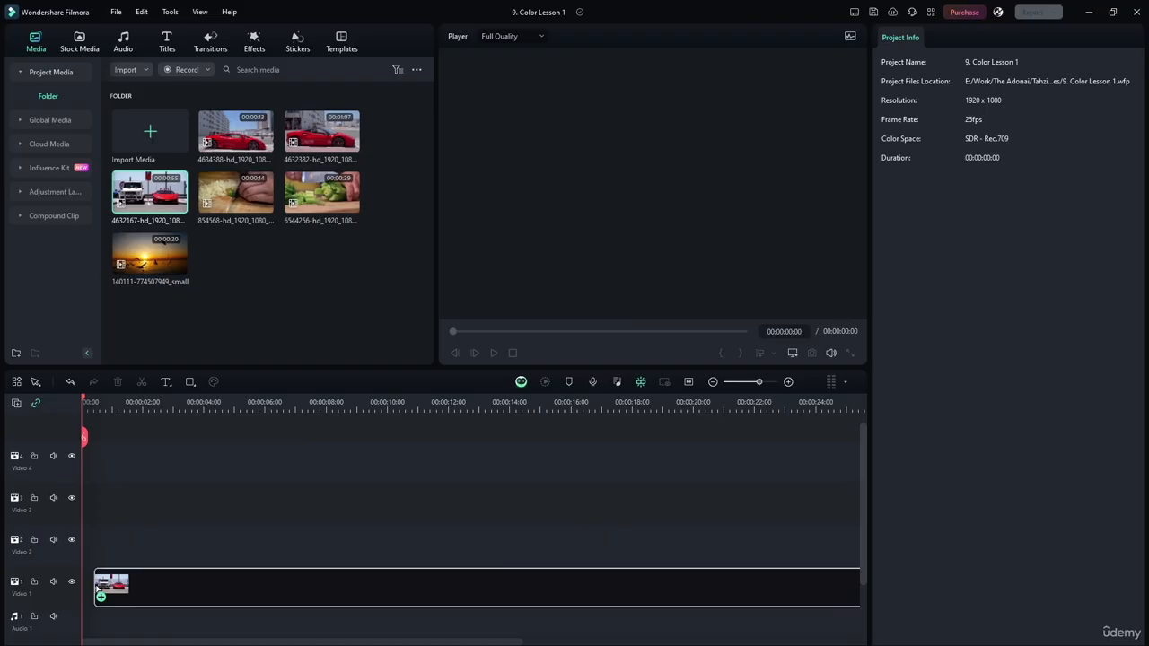
left_click_drag(97, 588, 99, 589)
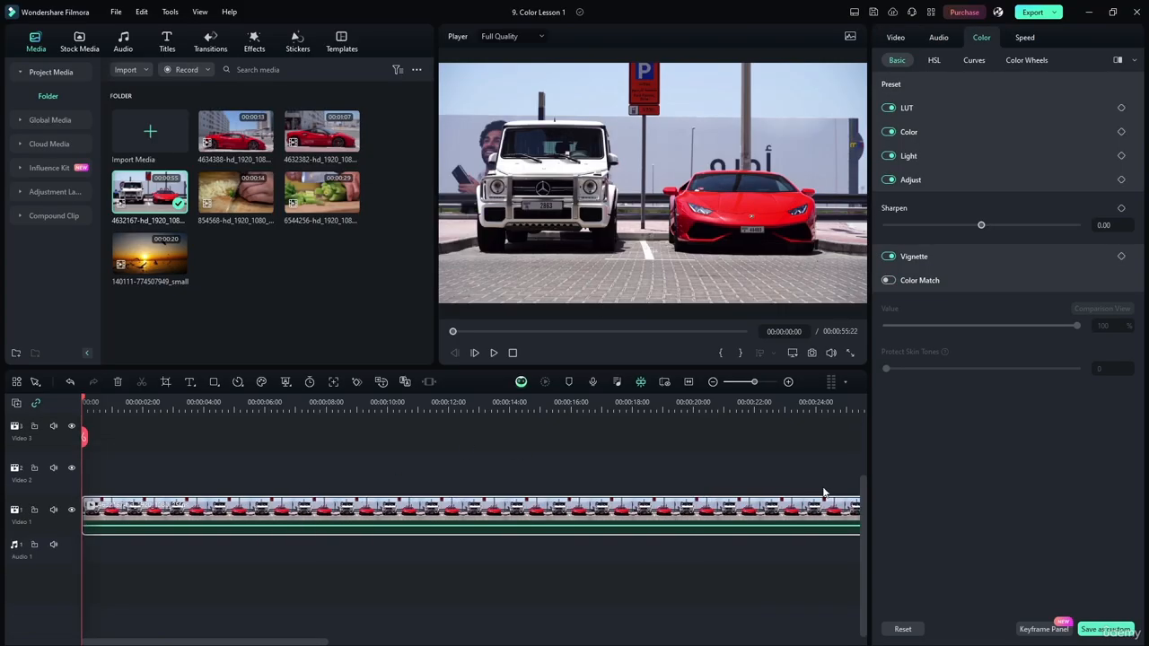
left_click(689, 382)
left_click_drag(842, 519, 769, 518)
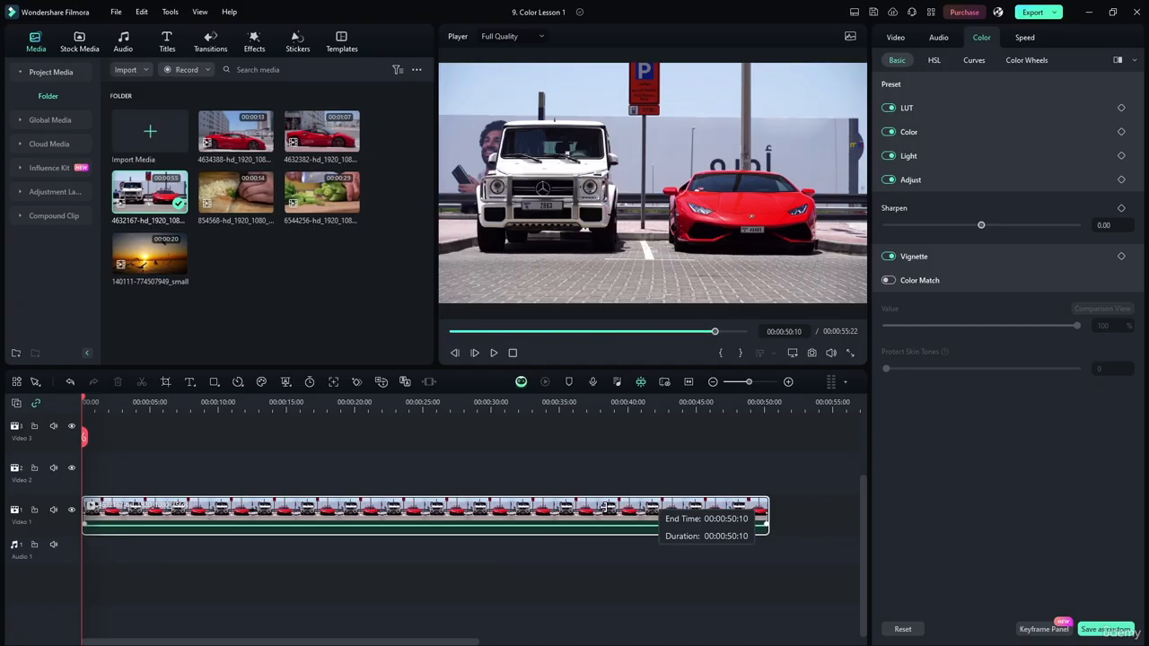
left_click_drag(604, 507, 353, 500)
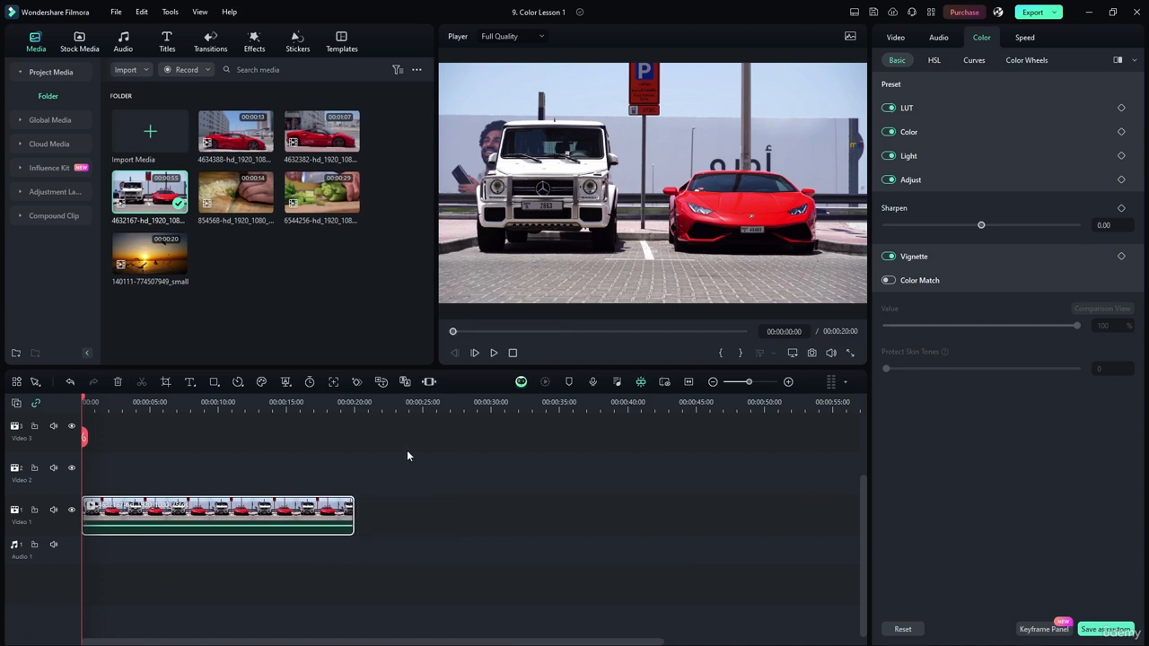
left_click(406, 456)
left_click(203, 518)
left_click(688, 383)
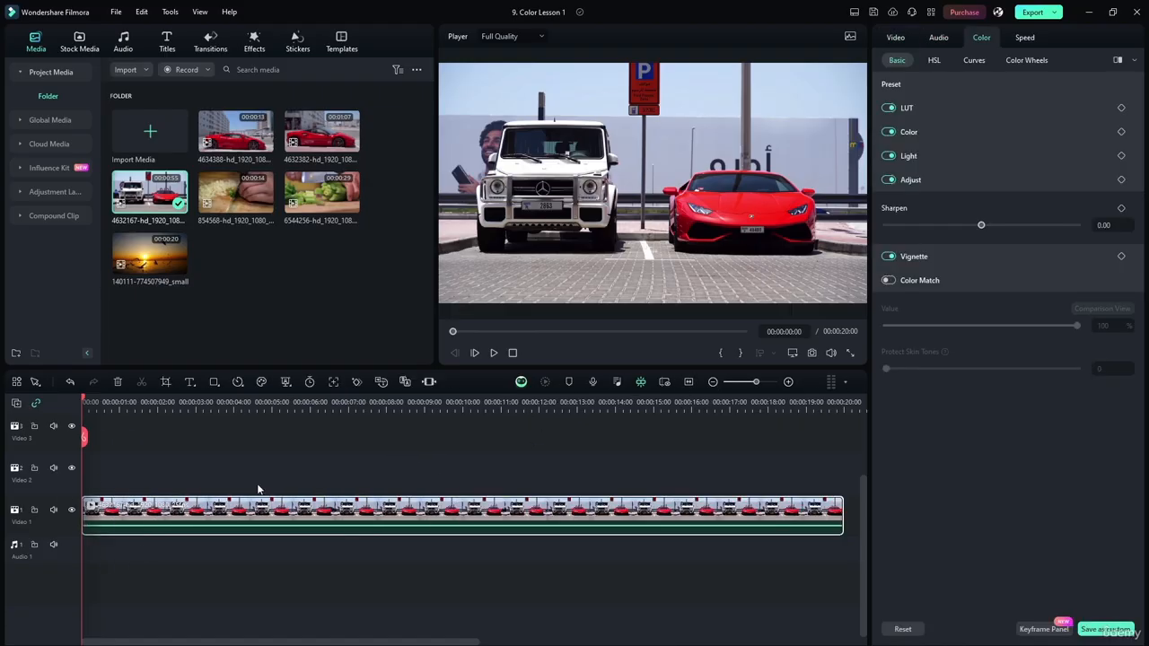
Open the HSL color settings of the car clip and select the red color range
left_click(325, 443)
left_click(316, 509)
left_click(934, 60)
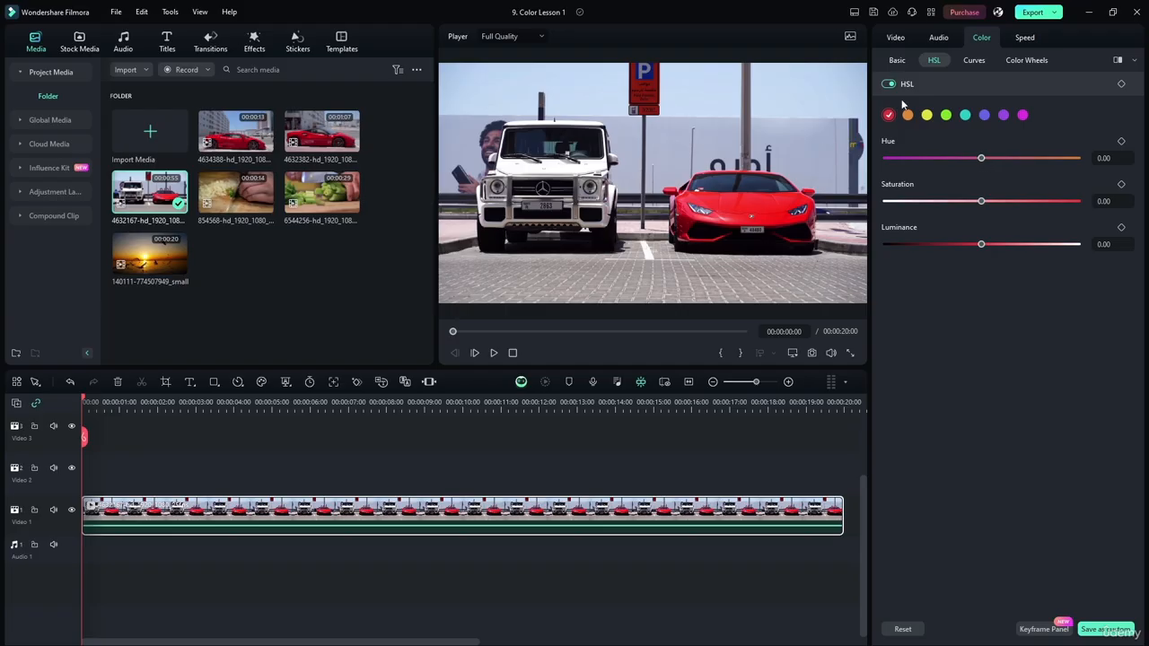
left_click(946, 115)
left_click(888, 115)
Try a hue of -84 on the red range and reset the hue to 0
left_click_drag(982, 158, 902, 159)
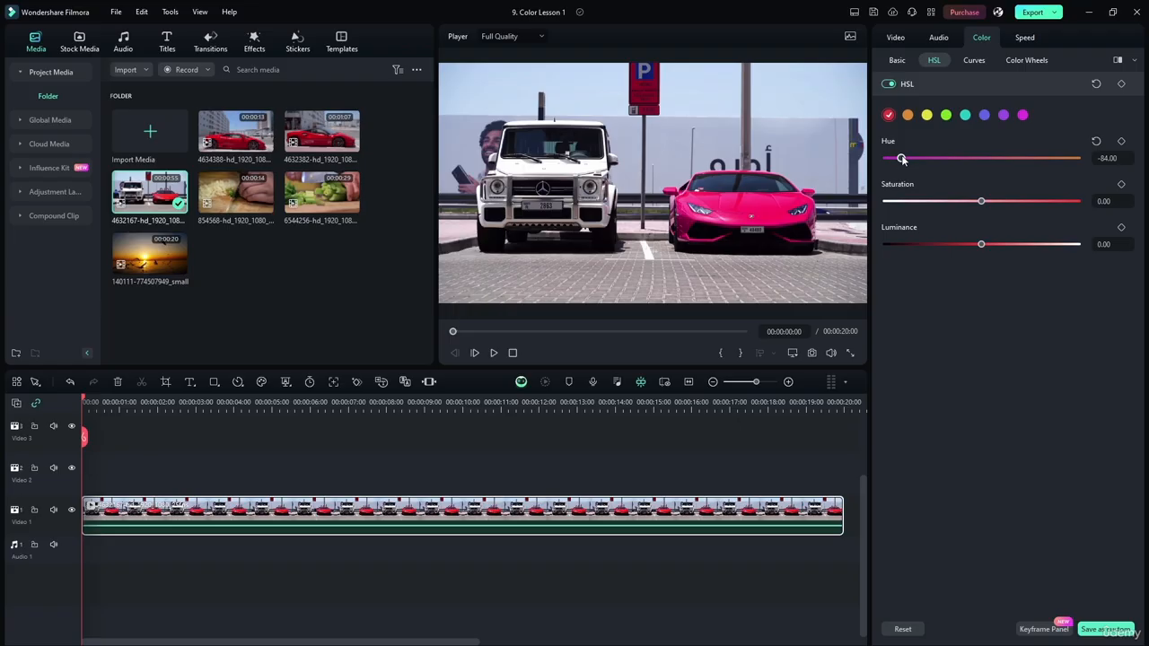
left_click_drag(903, 159, 985, 159)
double_click(985, 159)
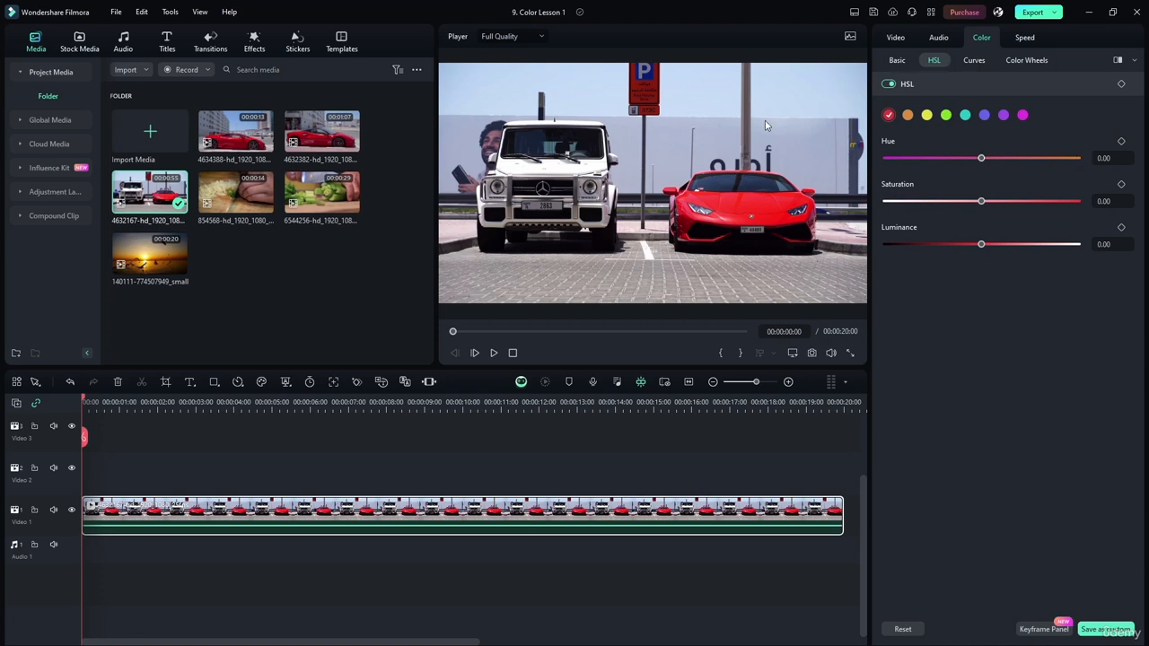
Try a saturation of -100 on the red range, return it to 0, and clear the orange range's saturation as well
left_click_drag(982, 201, 754, 191)
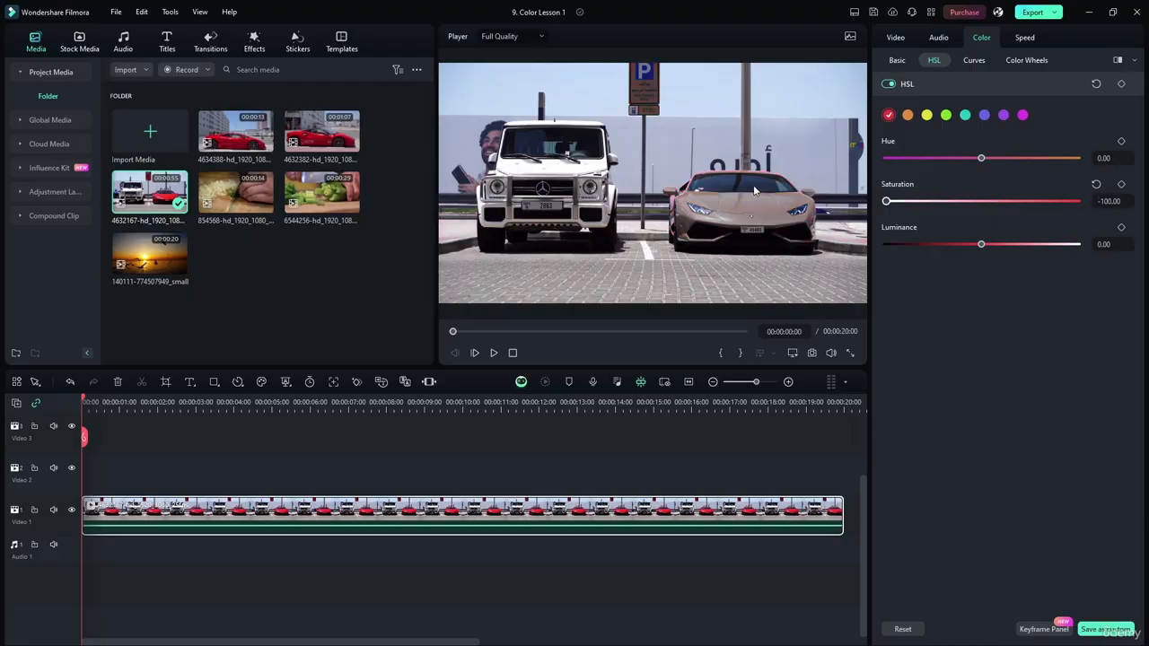
left_click_drag(888, 201, 985, 198)
left_click(908, 115)
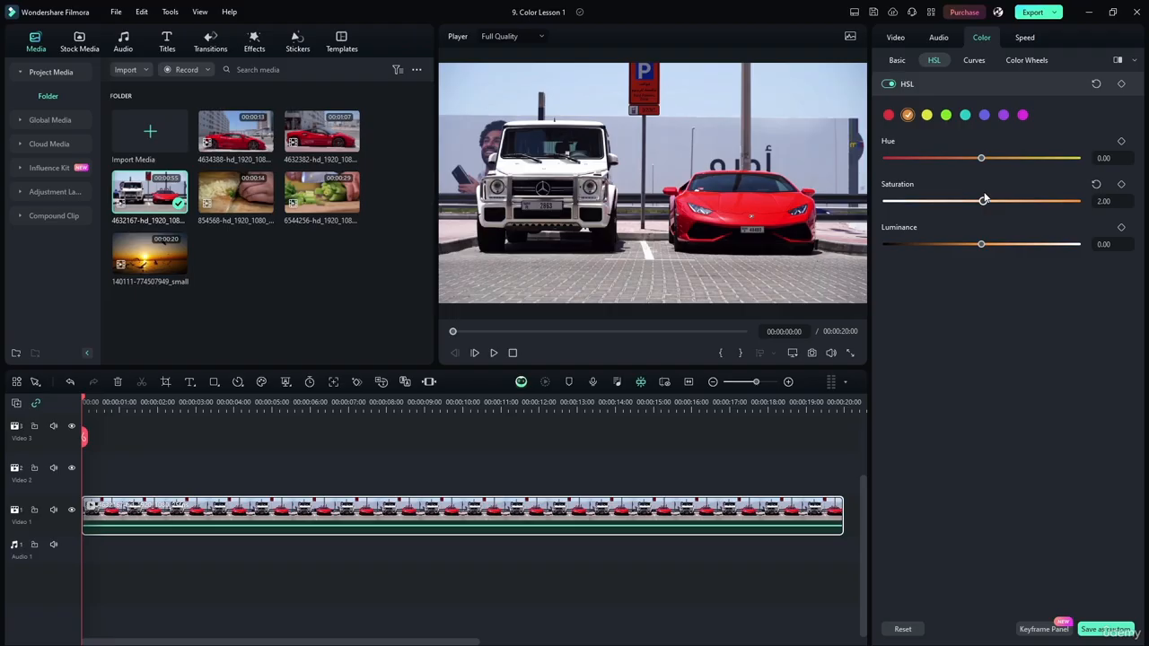
left_click_drag(985, 200, 981, 200)
left_click(889, 115)
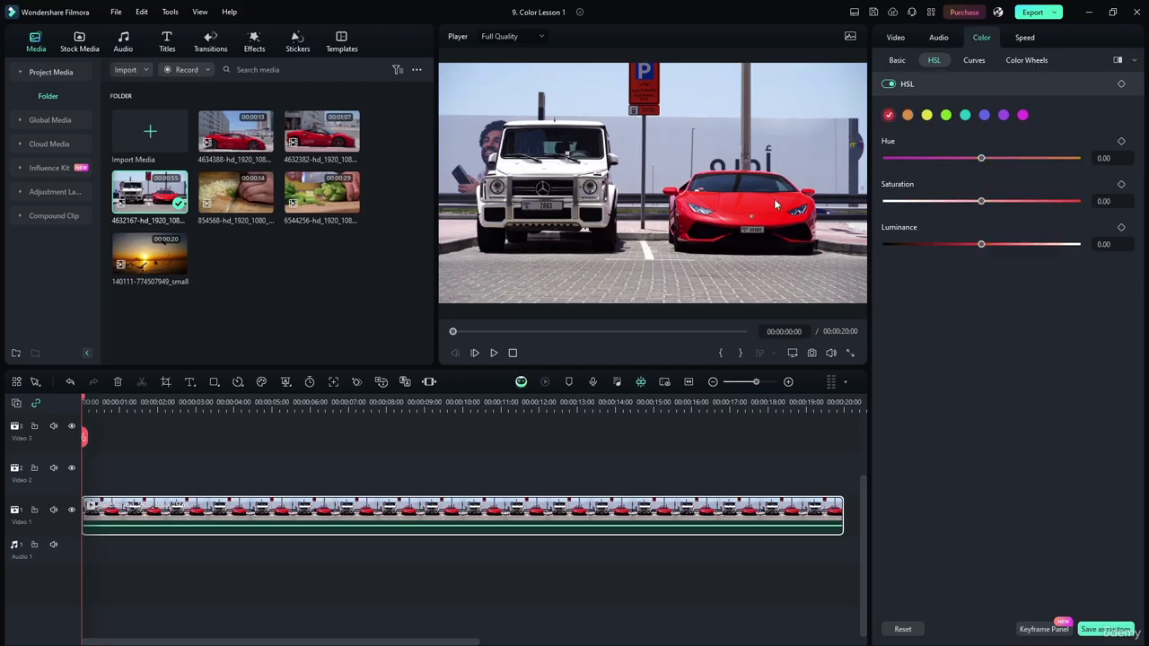
Set the red range's hue to -100, saturation to 100 and luminance to -100
left_click_drag(982, 158, 651, 150)
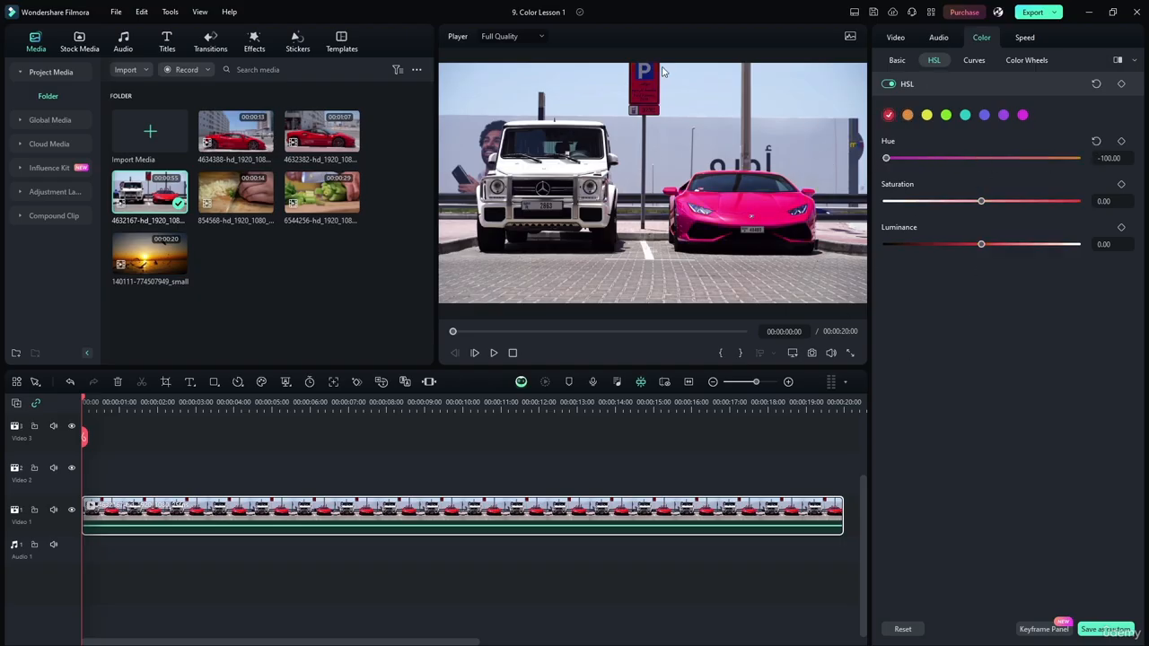
left_click_drag(982, 202, 1077, 201)
left_click_drag(981, 244, 1065, 244)
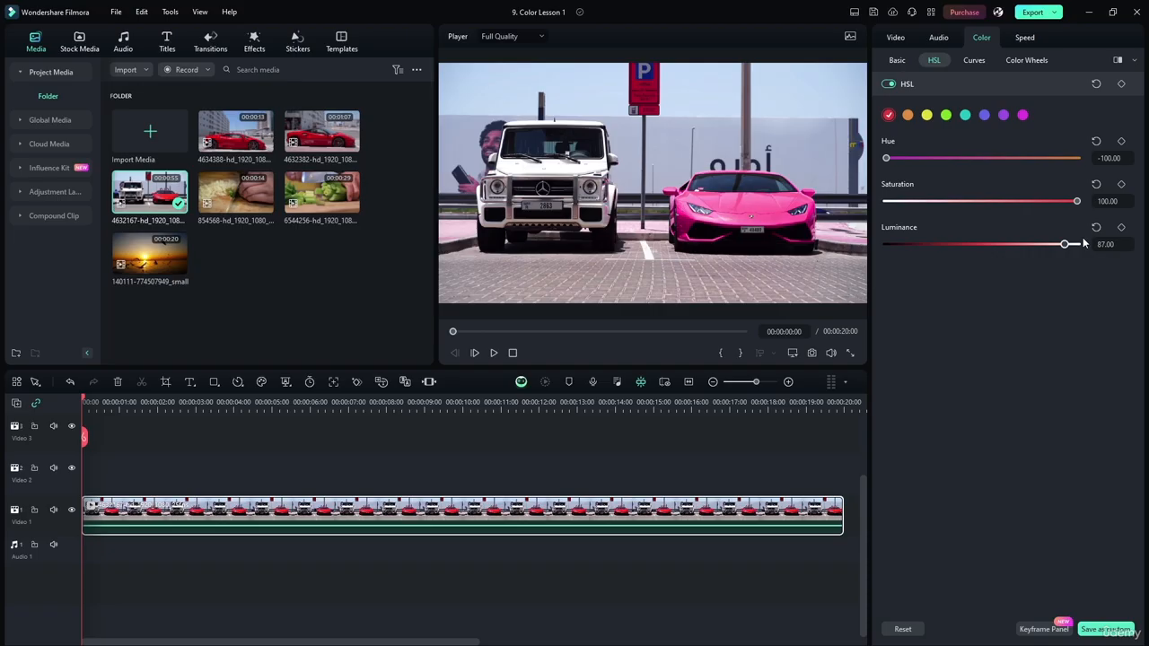
left_click_drag(1083, 237, 770, 231)
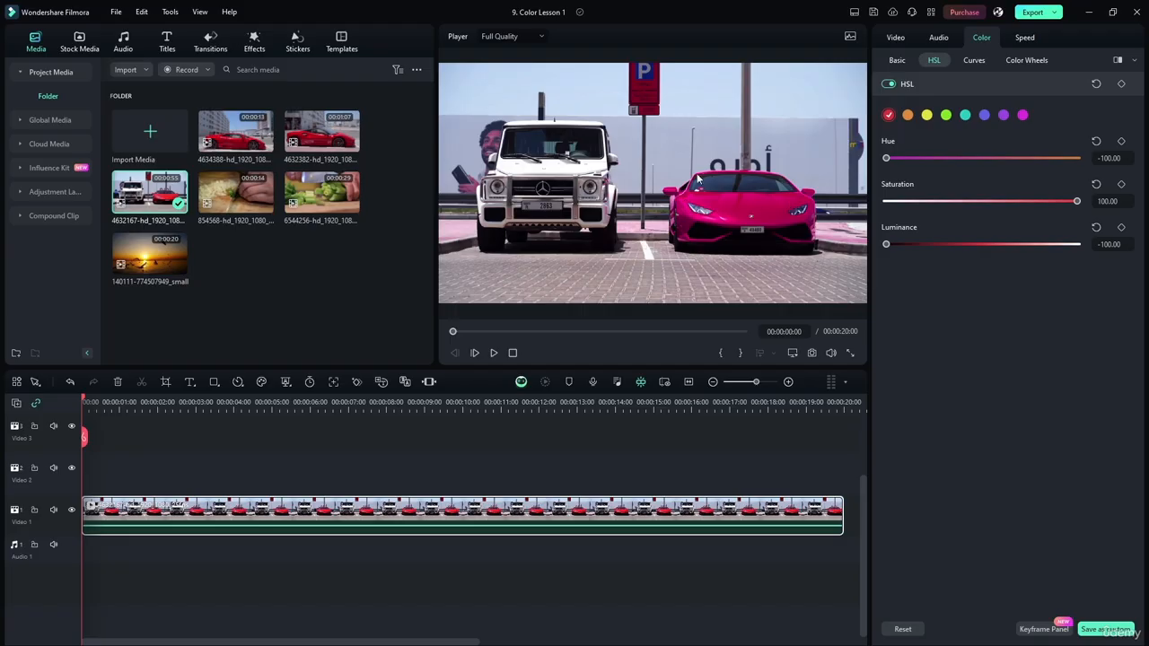
Compare the car clip with and without the HSL adjustment, leaving HSL enabled
left_click(889, 84)
left_click(889, 84)
left_click(889, 84)
left_click(889, 84)
left_click(889, 85)
left_click(889, 84)
left_click(889, 85)
left_click(889, 84)
left_click(889, 84)
left_click(889, 85)
left_click(889, 84)
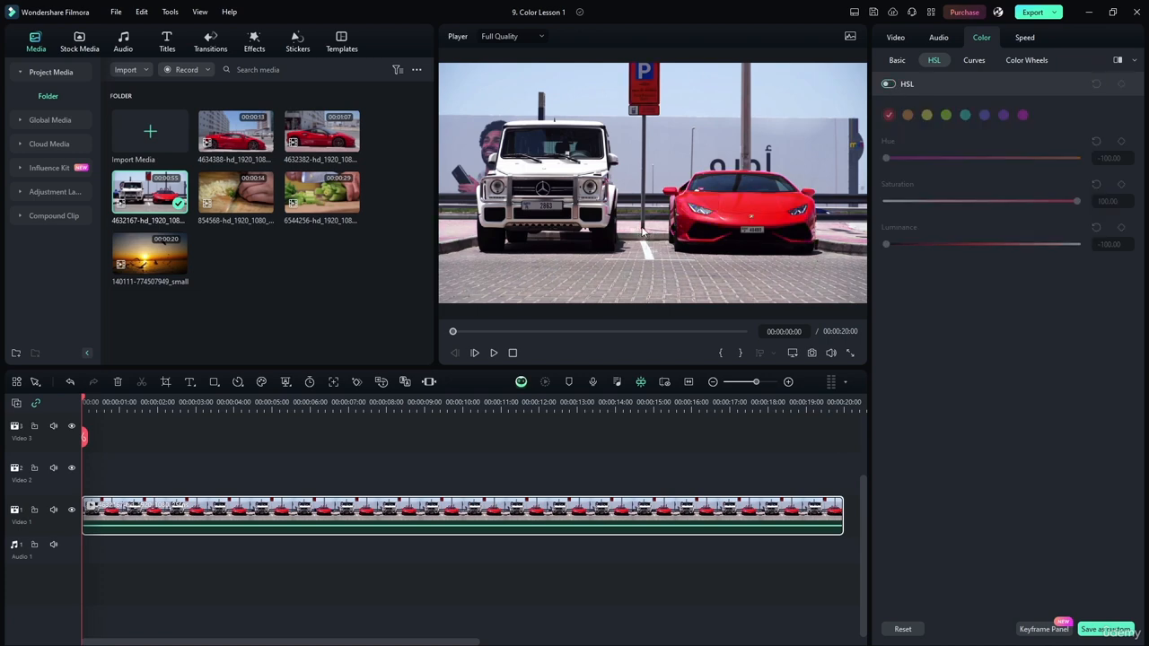
left_click(889, 84)
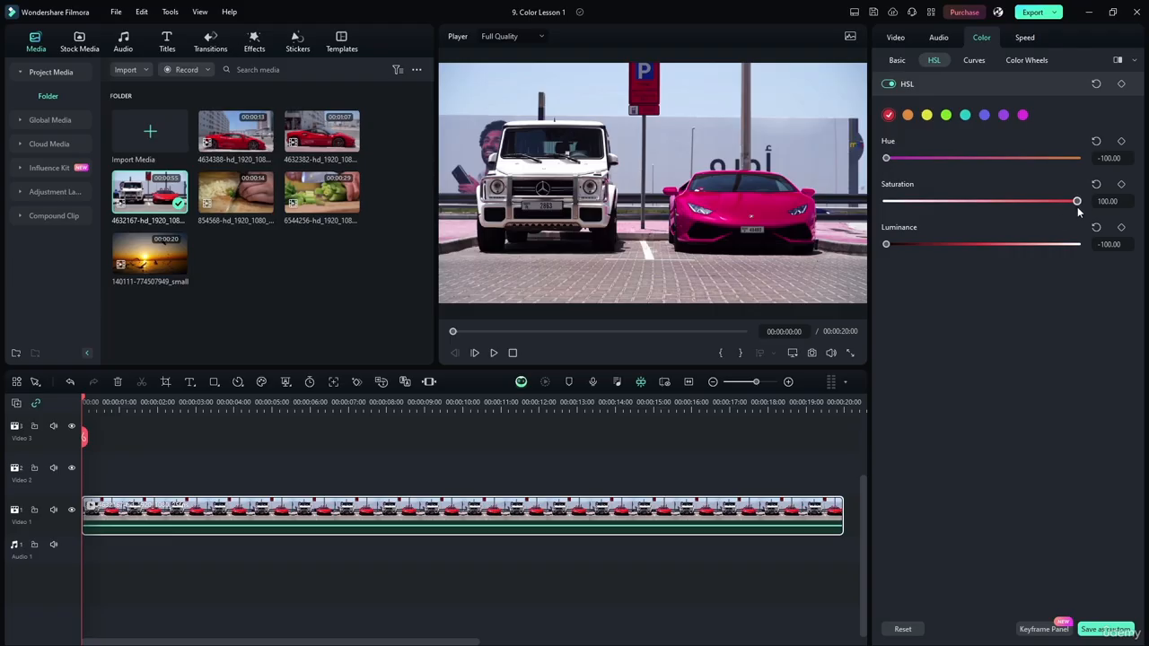
Set the red range's saturation to -9 and, after trying 100, its luminance to 0
left_click_drag(1078, 201, 976, 202)
left_click_drag(887, 244, 1078, 247)
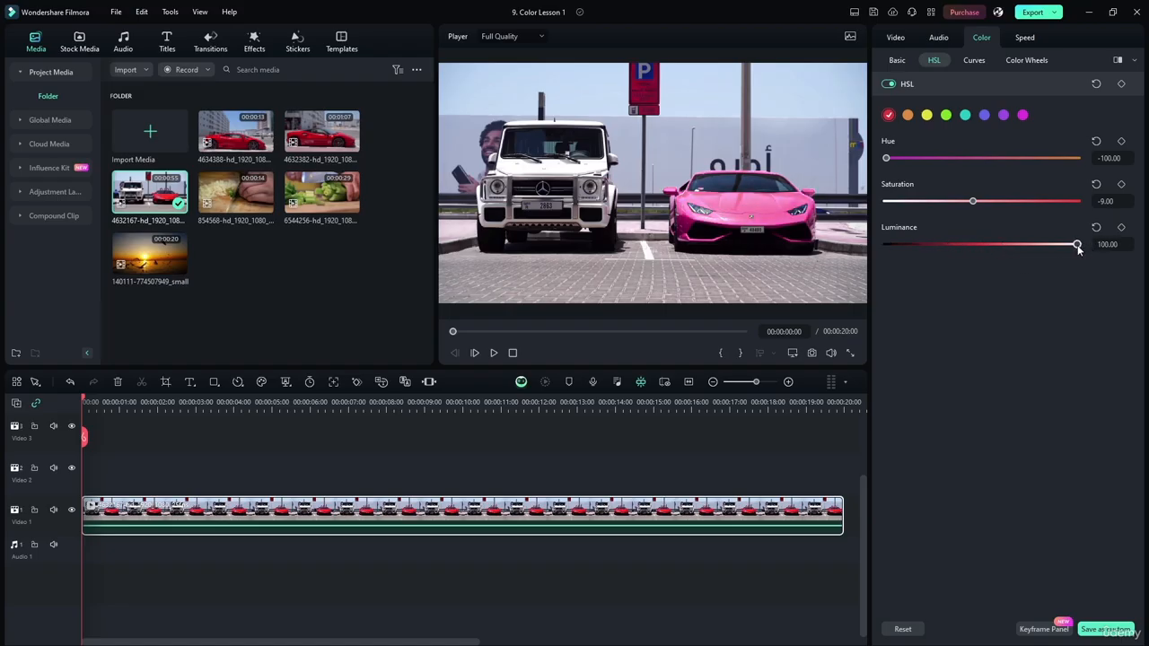
left_click_drag(1077, 247, 981, 245)
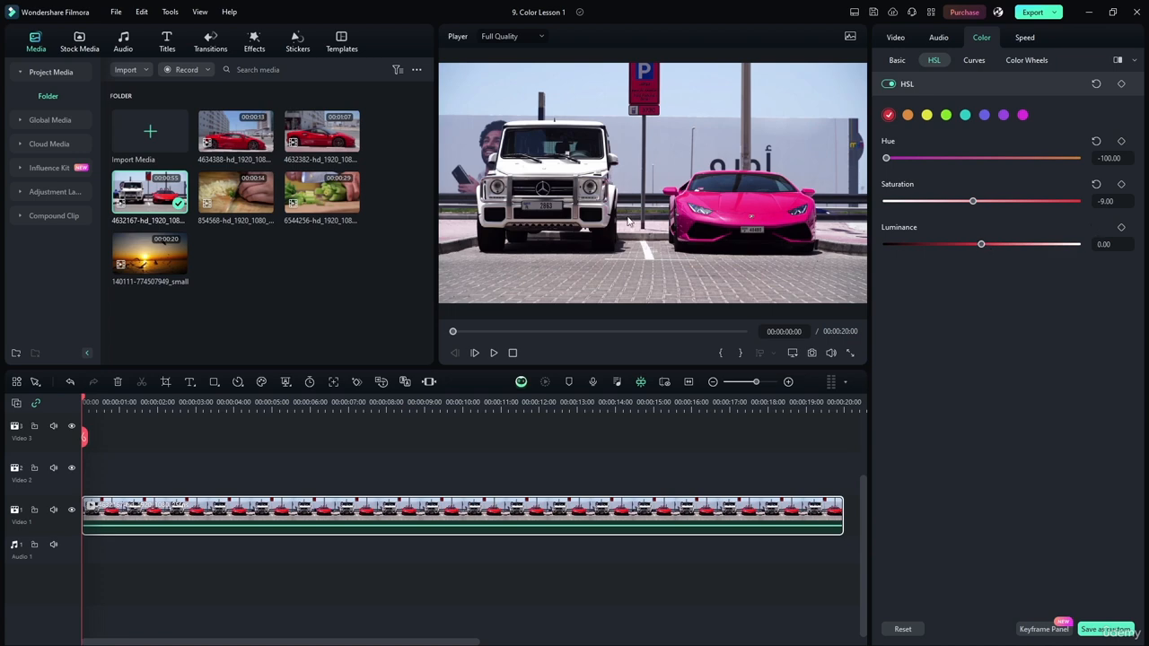
Set the yellow range's hue to 2, and give the teal range a hue of -100 and a luminance of 100
left_click(926, 115)
mouse_move(977, 158)
left_mouse_down()
mouse_move(1044, 158)
mouse_move(874, 170)
mouse_move(983, 159)
left_mouse_up()
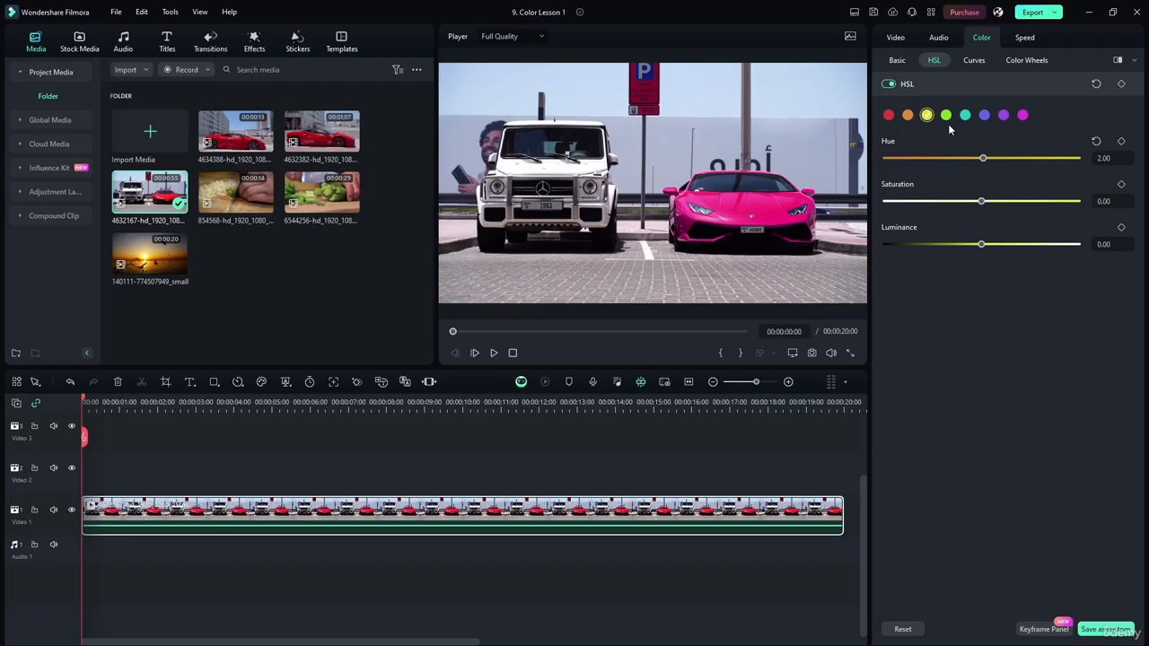
left_click(984, 115)
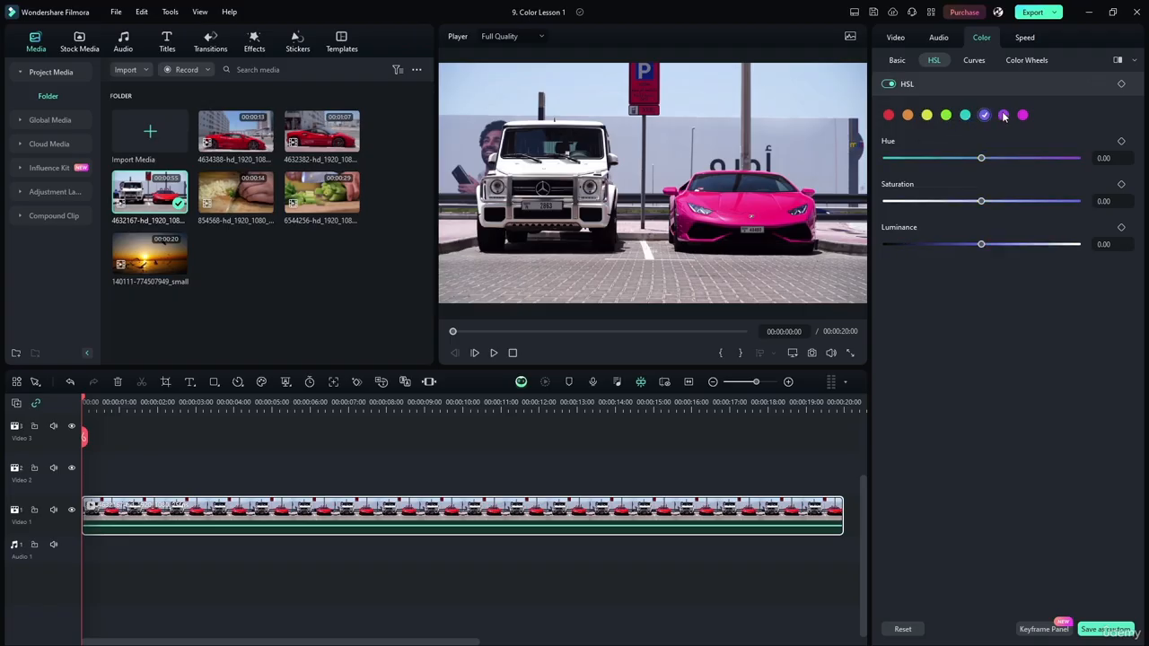
left_click(1003, 115)
left_click(1023, 115)
left_click(965, 115)
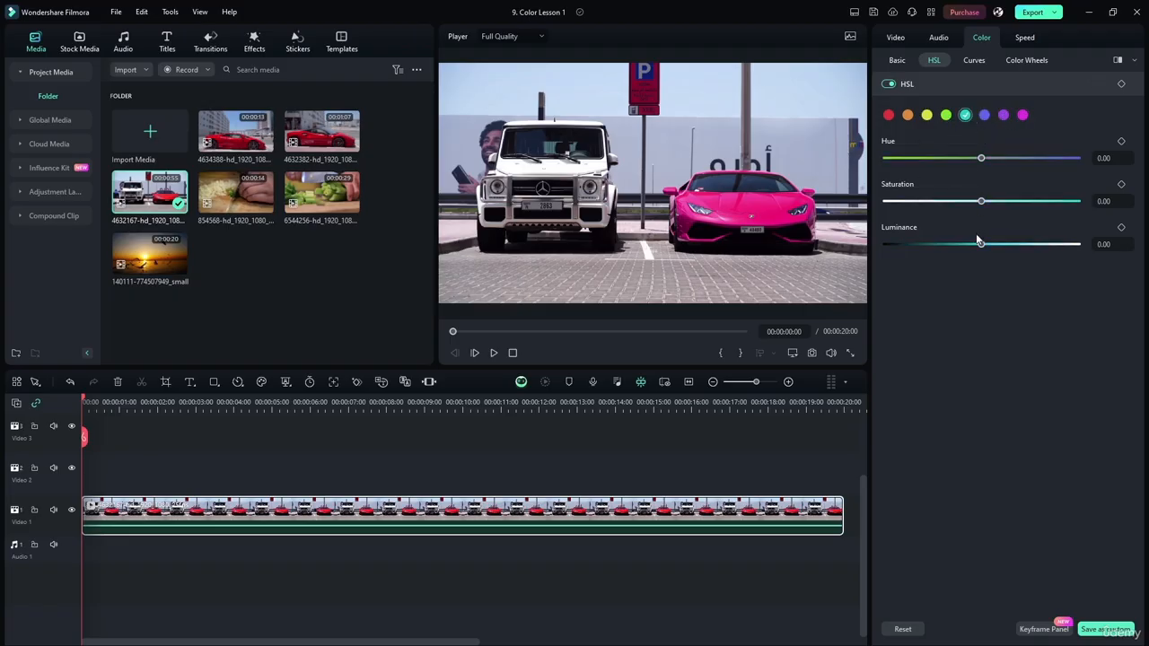
left_click_drag(982, 158, 889, 158)
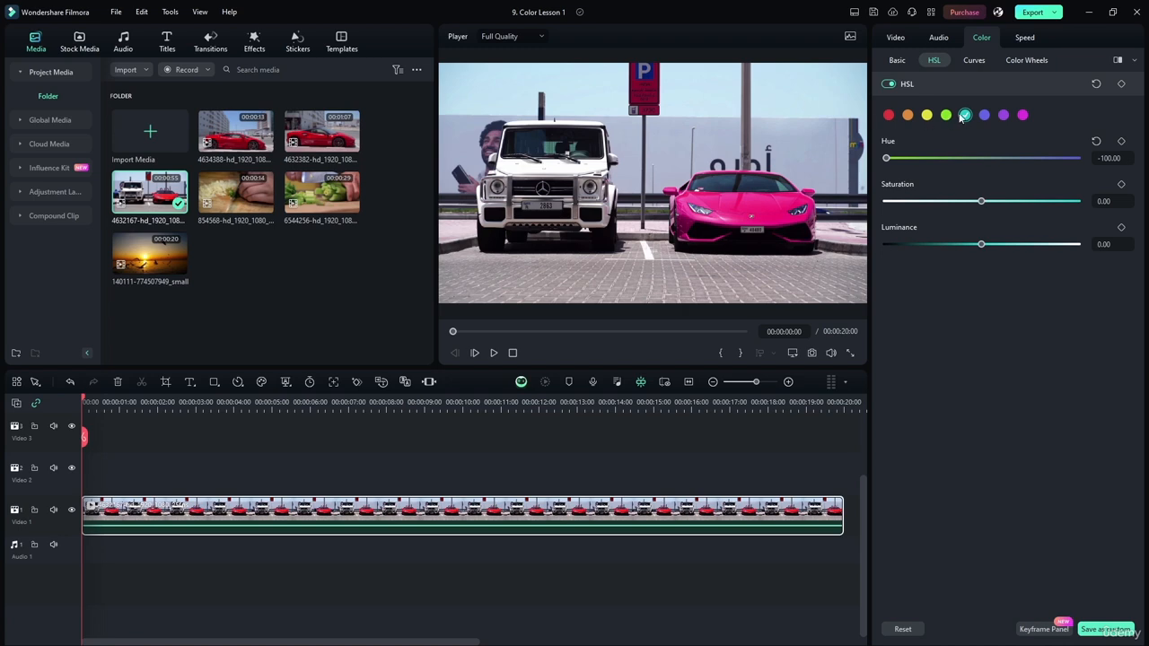
left_click_drag(982, 244, 1074, 246)
Play the car clip while comparing it with HSL on and off, keep HSL enabled, and pause playback
left_click(493, 352)
left_click(888, 84)
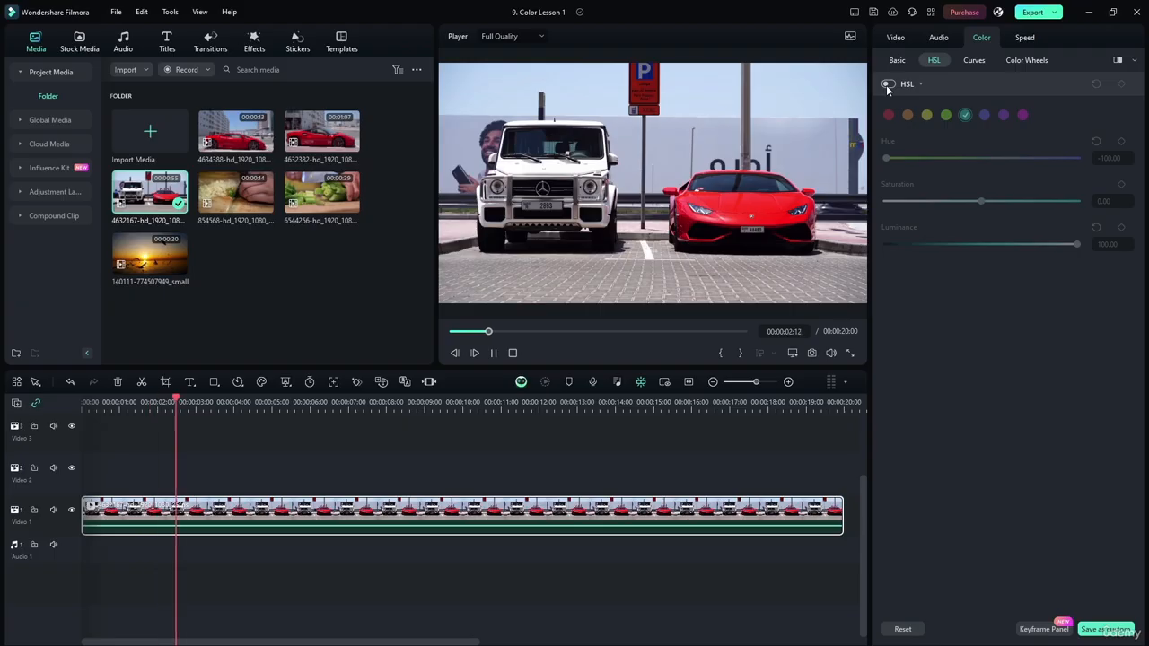
left_click(888, 83)
left_click(888, 83)
left_click(888, 83)
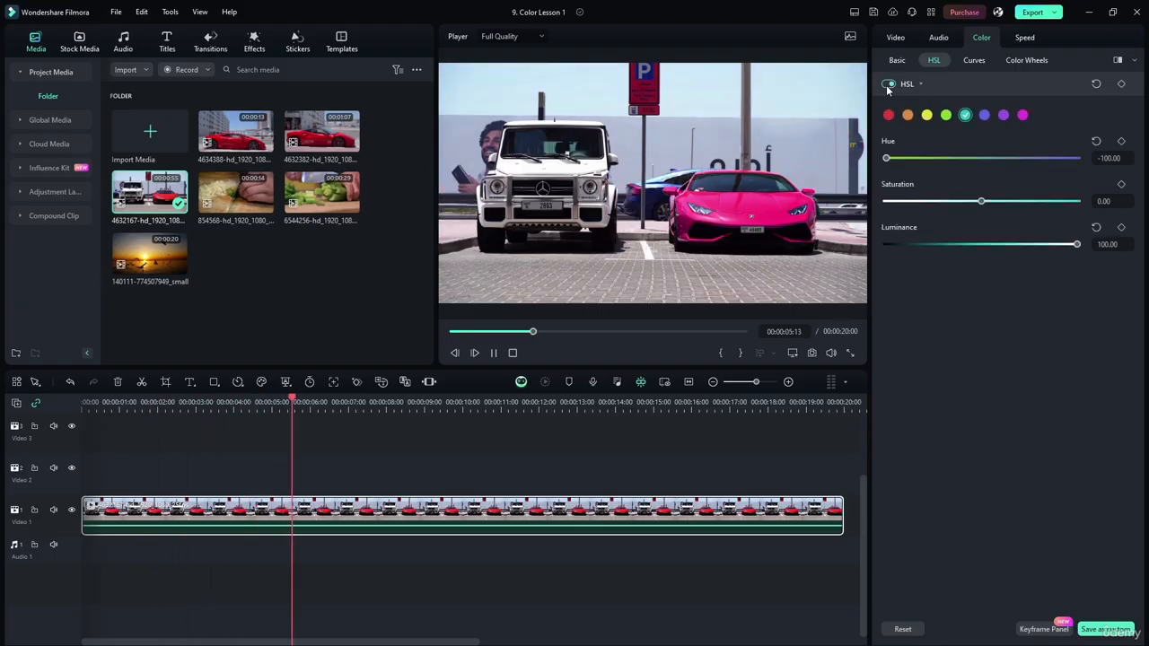
left_click(888, 84)
left_click(888, 84)
left_click(889, 83)
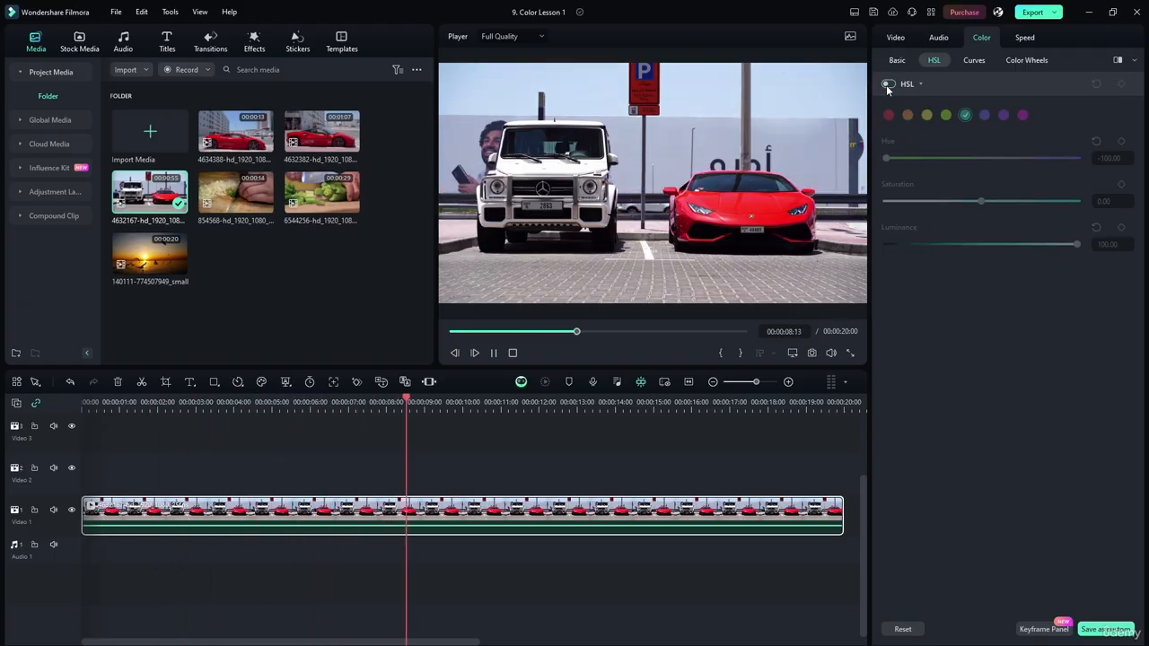
left_click(888, 83)
left_click(888, 83)
left_click(888, 83)
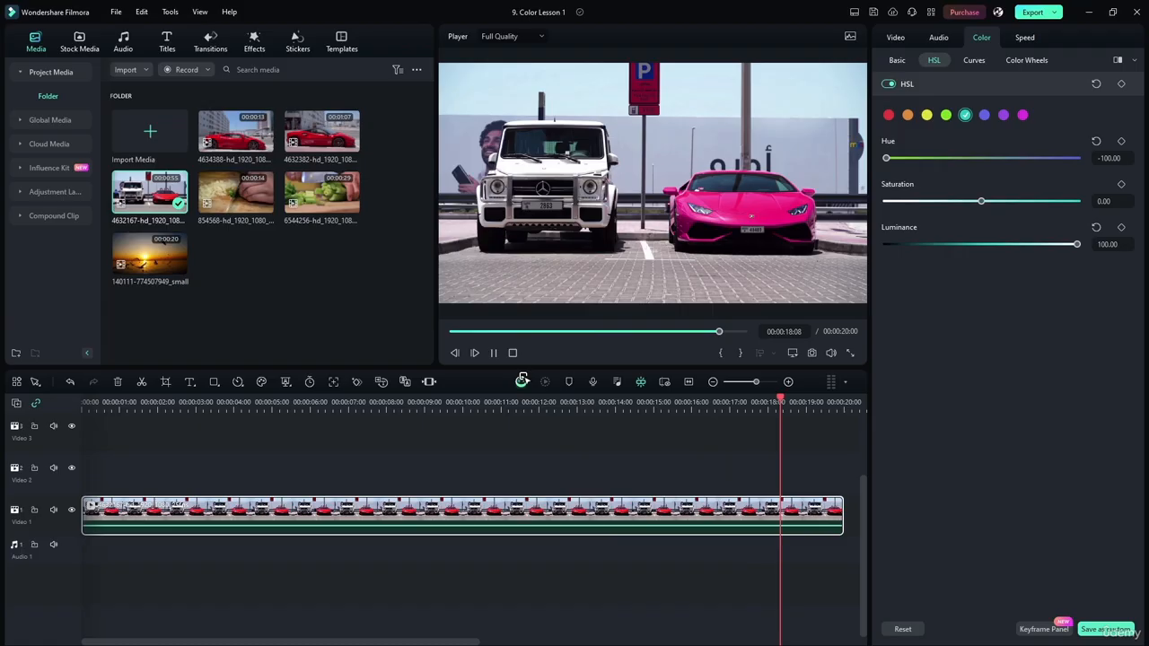
left_click(494, 353)
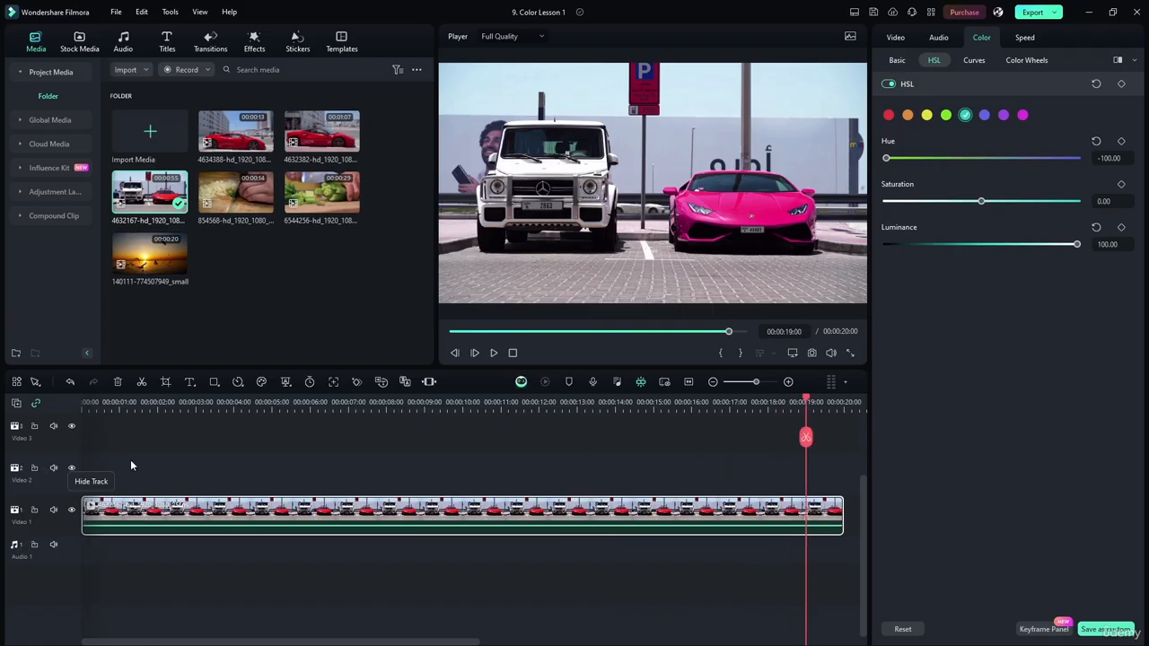
Place the knife-and-chopped-food clip (854568-hd) at the start of Video 2 and hide the Video 1 track
left_click_drag(234, 190, 108, 466)
left_click(72, 511)
Trim the clips on Video 1 and Video 2 so both end at 10 seconds
left_click_drag(841, 514, 459, 461)
left_click(617, 469)
left_click_drag(622, 512, 462, 511)
left_click(831, 521)
left_click_drag(862, 521, 862, 473)
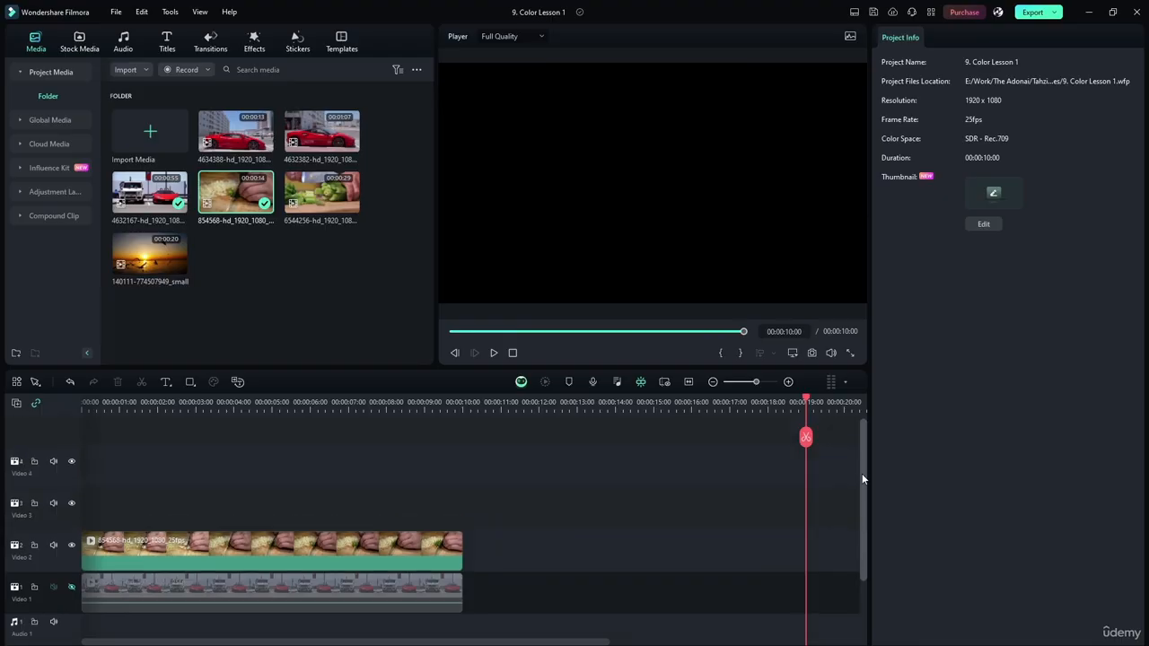
Open the color Curves settings of the food-chopping clip on Video 2
left_click(336, 544)
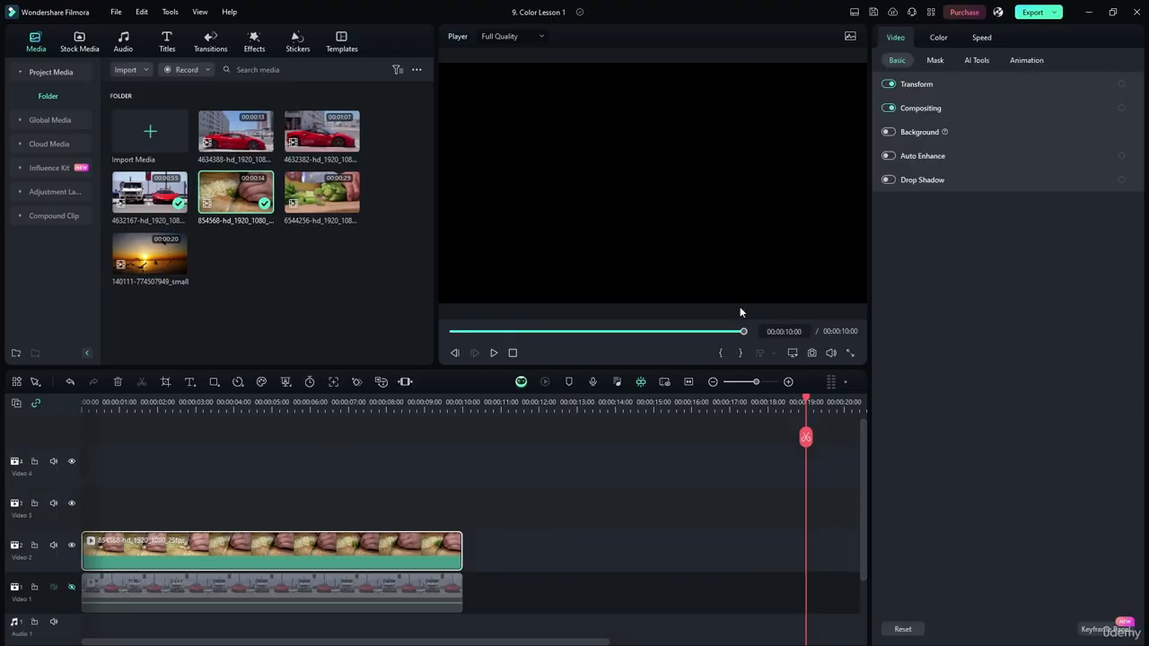
left_click(939, 37)
left_click(974, 60)
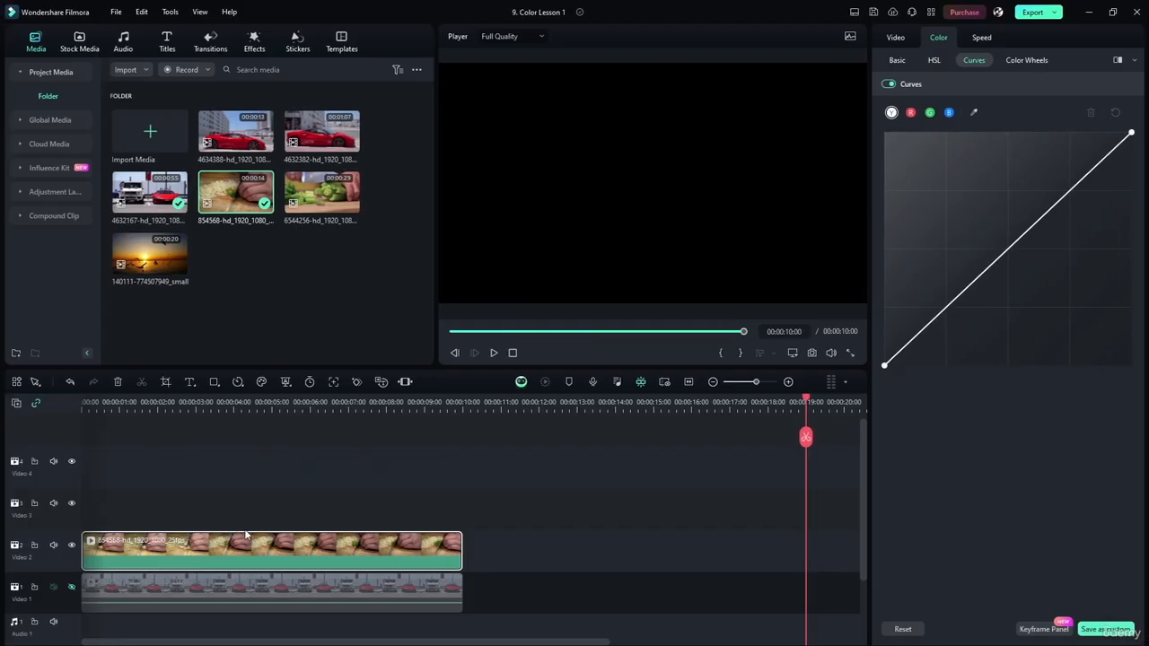
Preview the food-chopping clip from about 00:00:02:21 and set the player quality to 1/2
left_click(303, 417)
left_click(301, 402)
left_click_drag(301, 402, 189, 403)
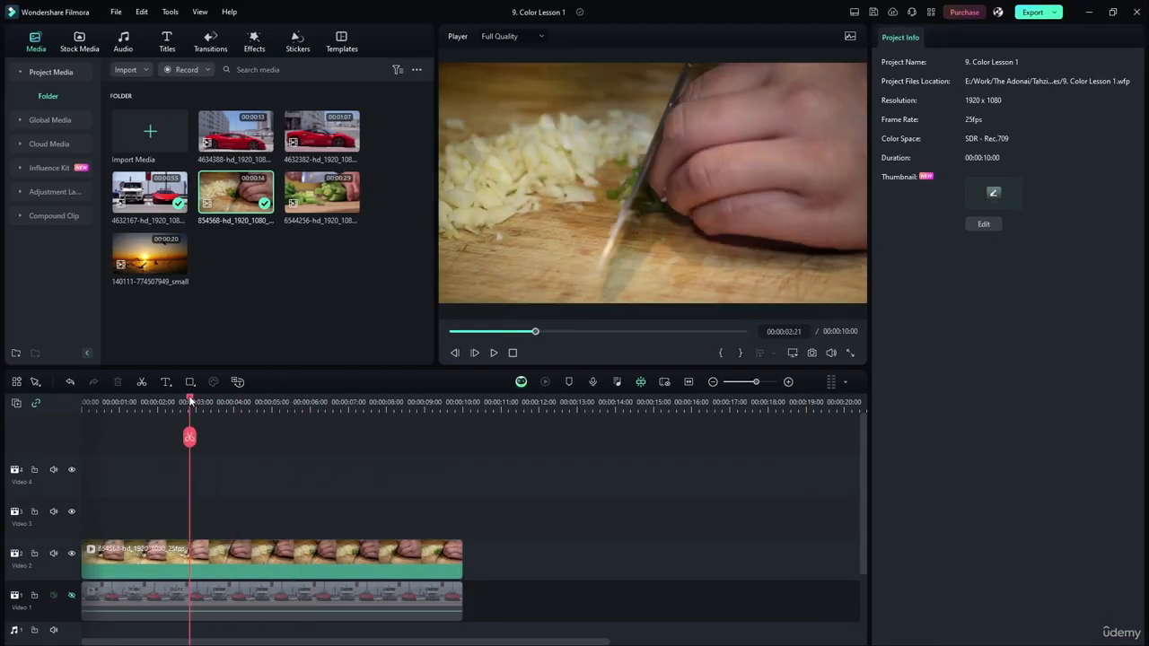
left_click(495, 353)
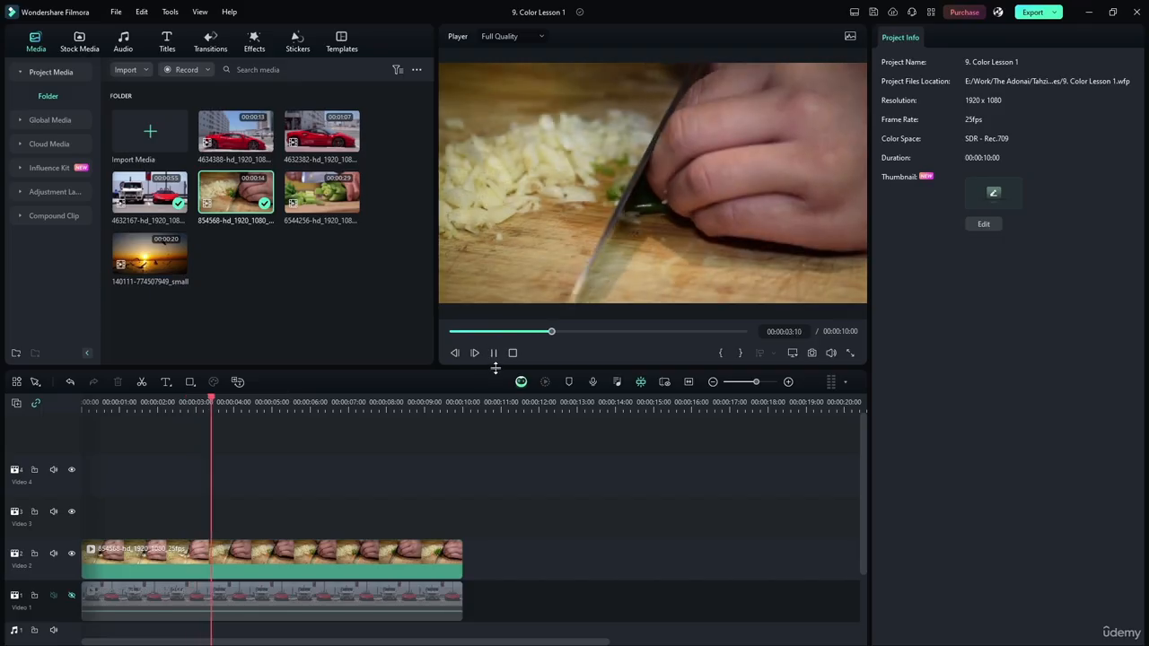
left_click(794, 353)
left_click(797, 352)
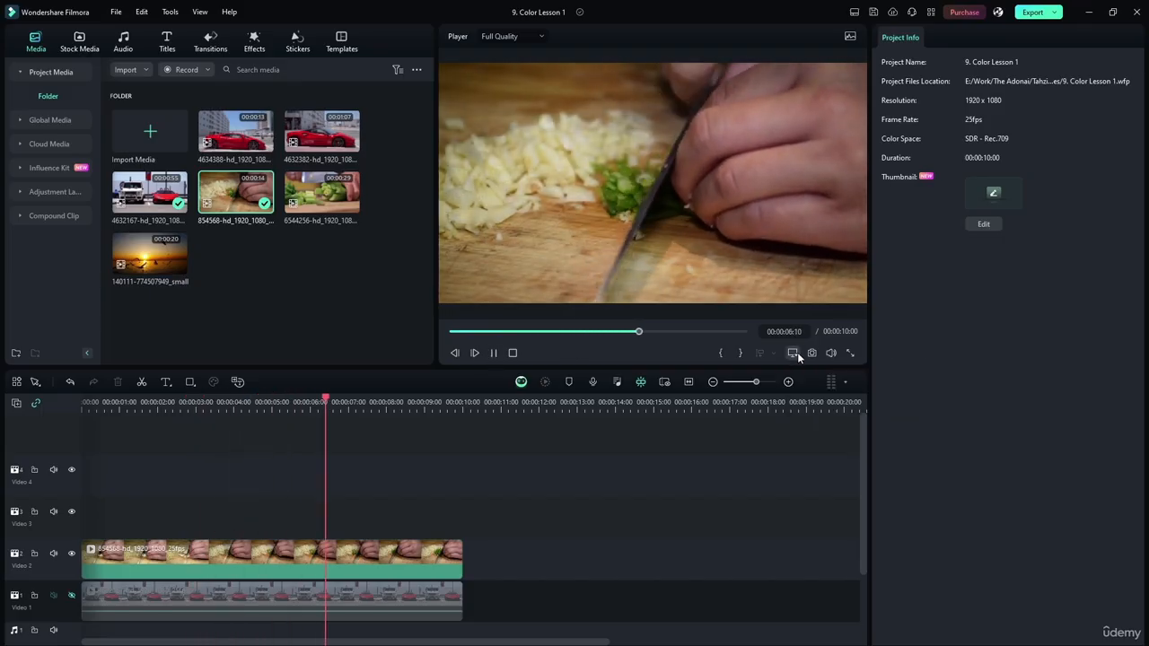
left_click(503, 36)
left_click(508, 79)
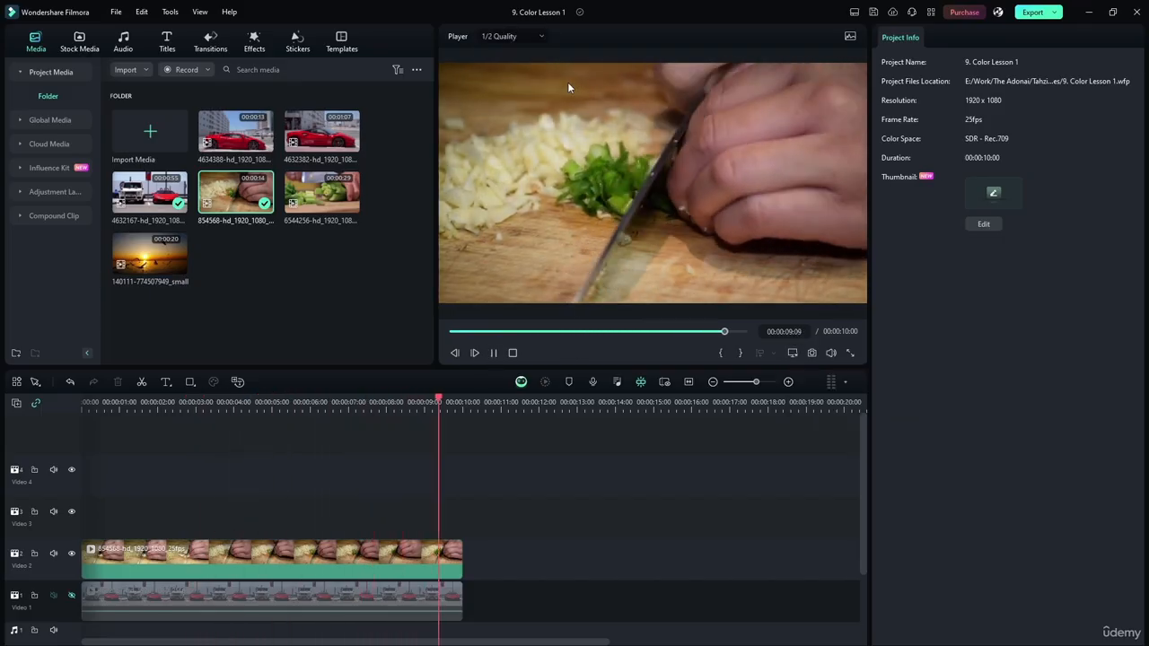
left_click(494, 354)
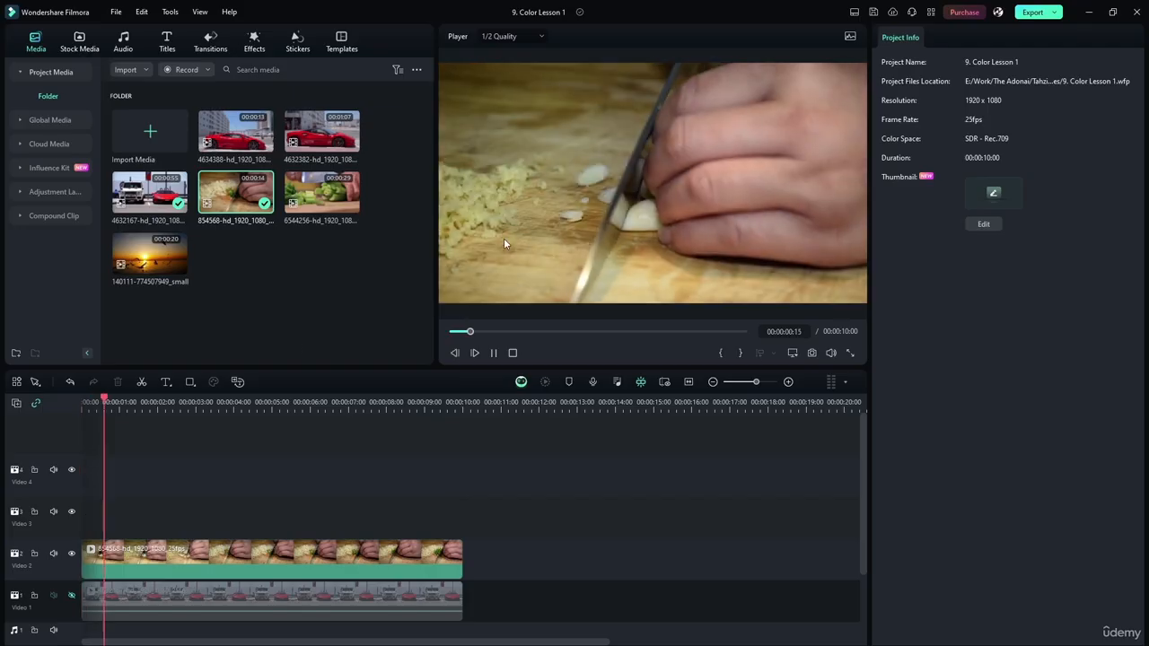
Switch the playback quality of the food-chopping preview to 1/4, and set it back to Full Quality
left_click(510, 36)
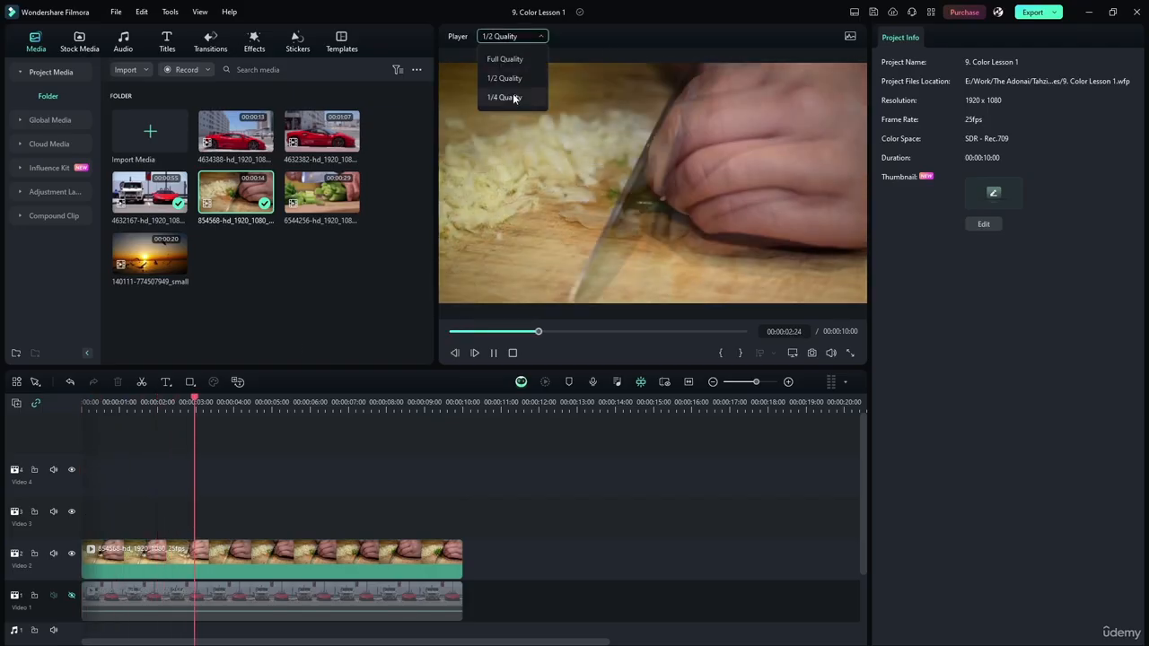
left_click(505, 97)
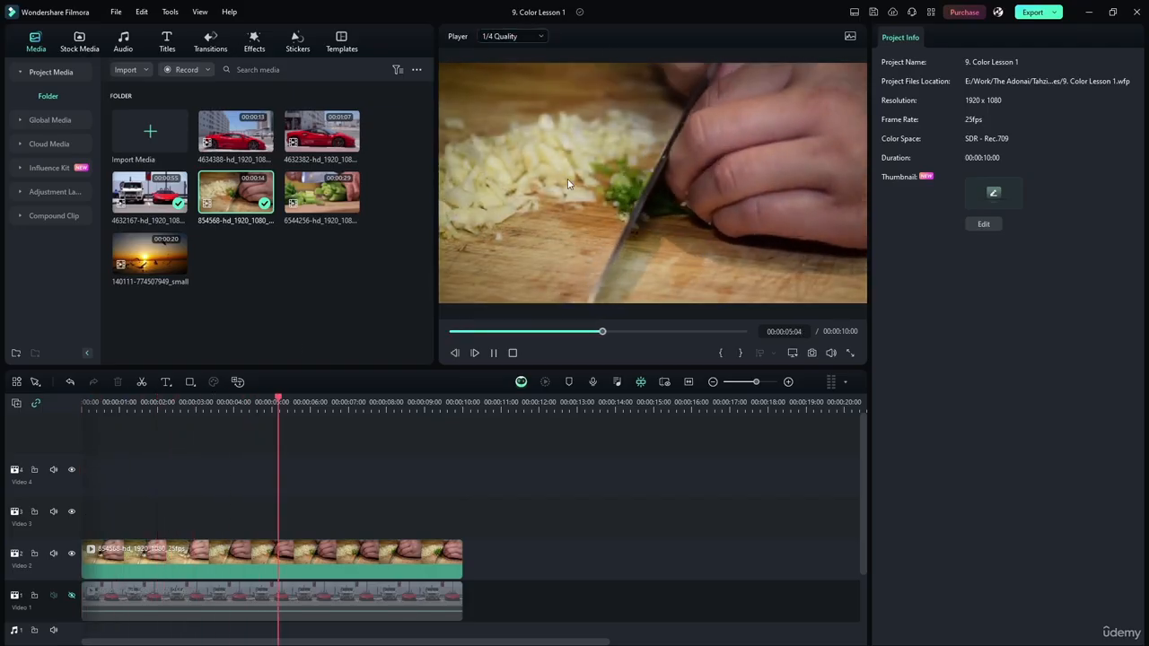
left_click(510, 36)
left_click(507, 56)
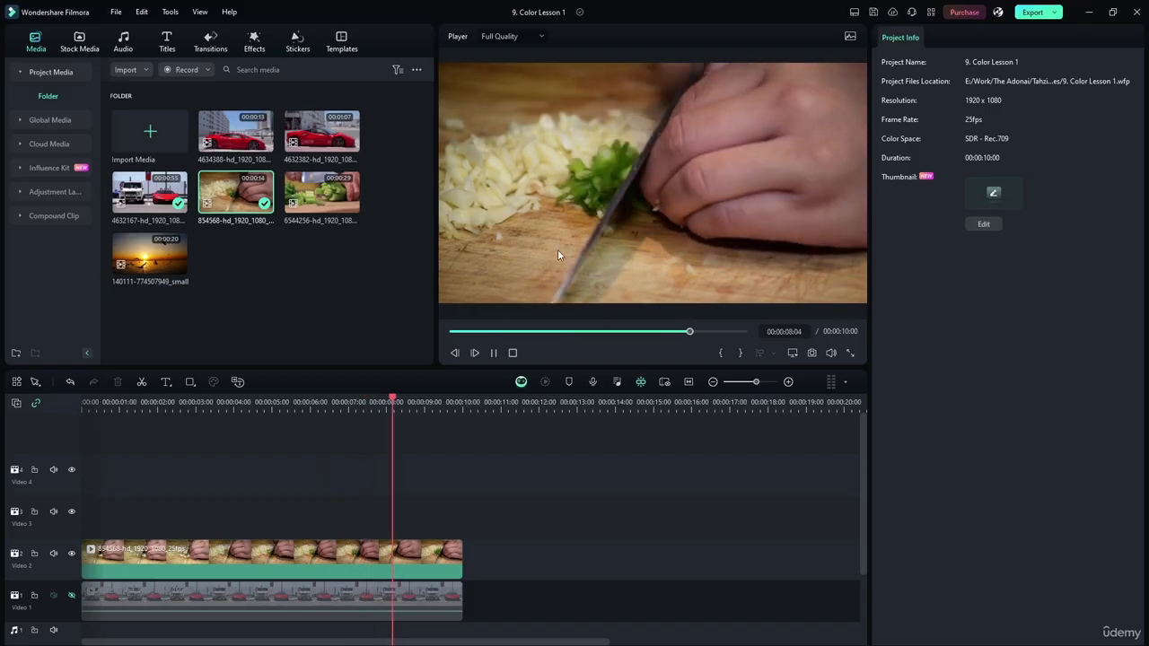
Stop playback, move the playhead to 00:00:07:22 and show the Curves settings of the food-chopping clip on Video 2
left_click(494, 353)
left_click_drag(457, 401, 382, 406)
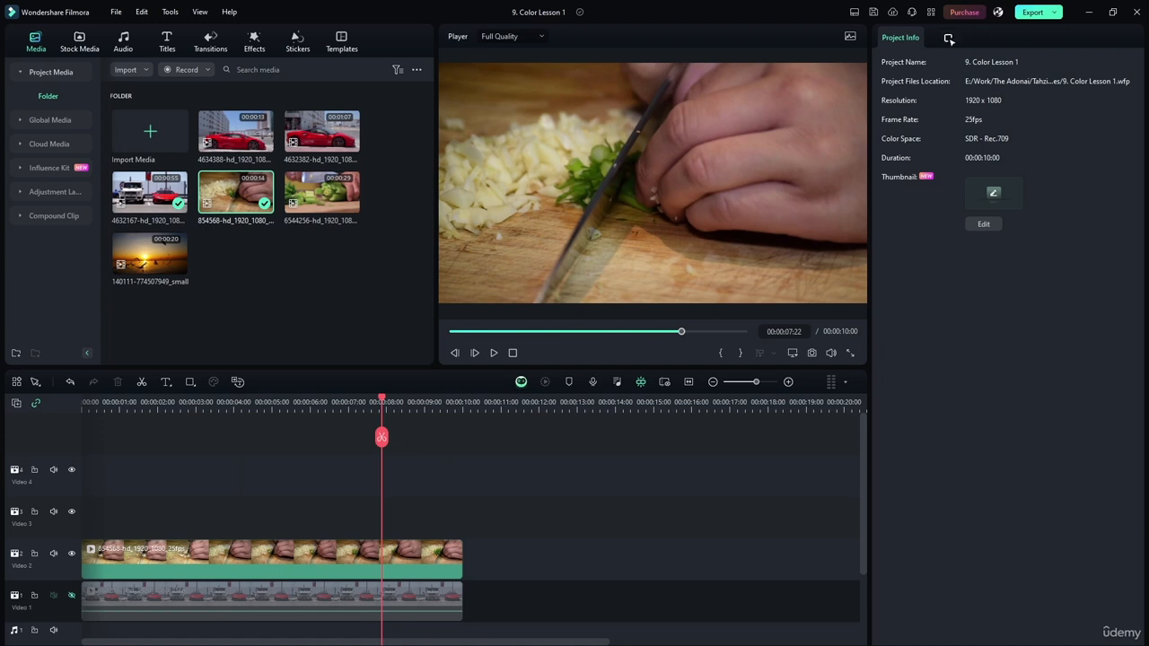
left_click(365, 544)
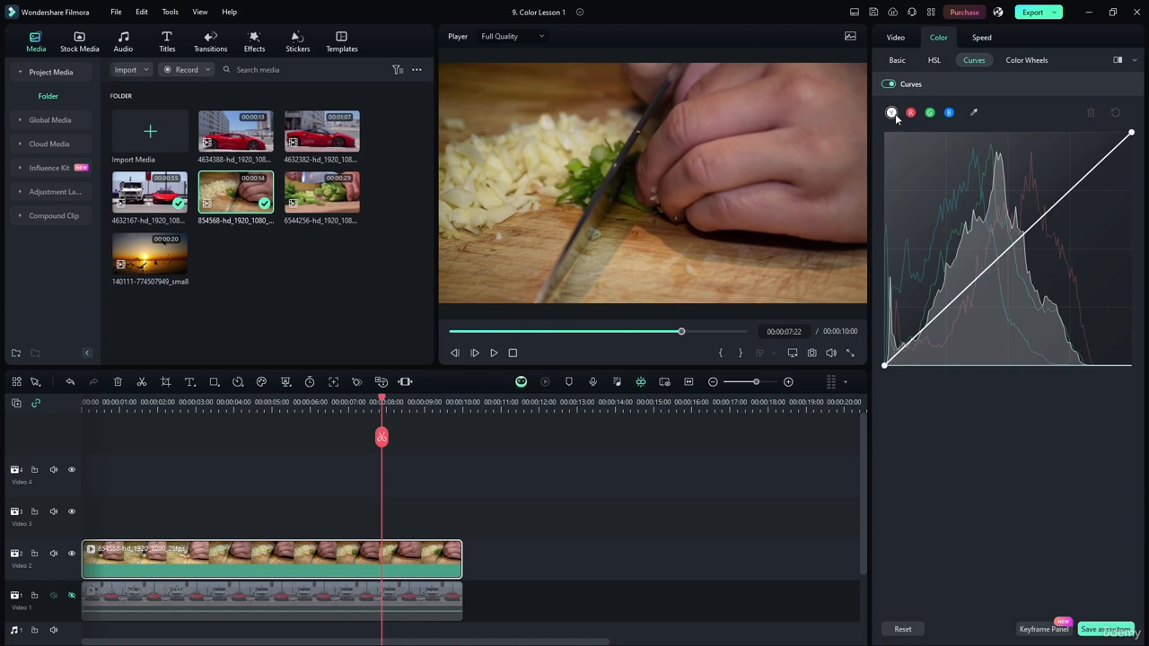
Bend the white Y curve down to darken the clip, up to overexpose it, and ease it to a moderate brightening
left_click_drag(989, 265, 1033, 341)
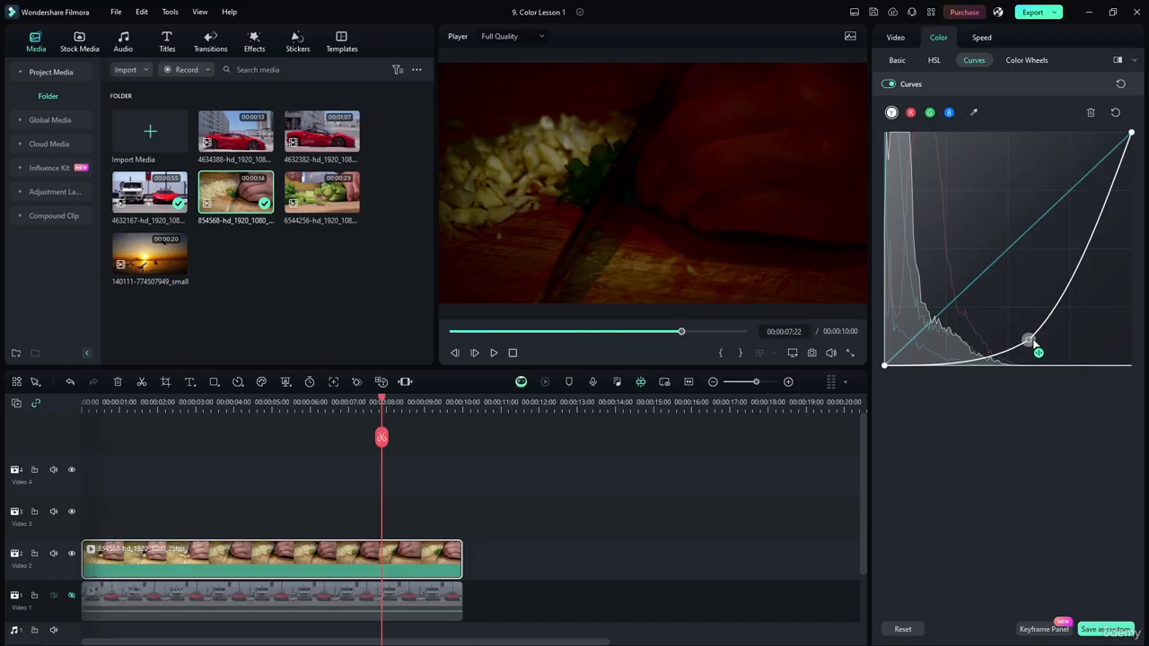
mouse_move(1032, 341)
left_mouse_down()
mouse_move(997, 307)
mouse_move(1025, 336)
mouse_move(1013, 329)
left_mouse_up()
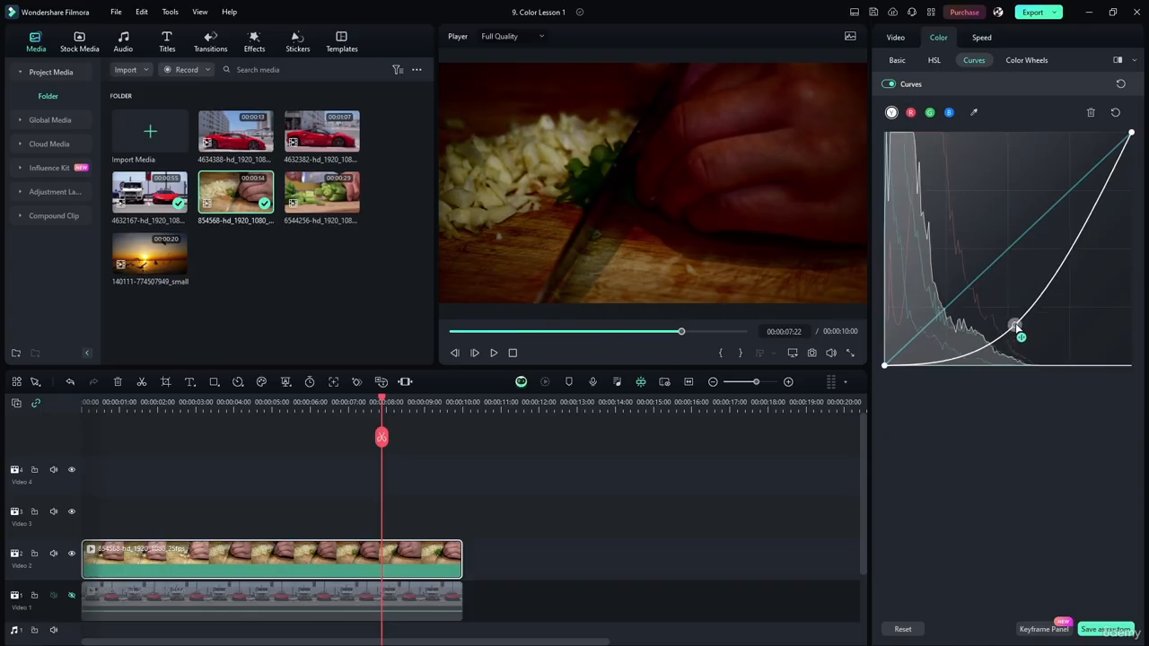
left_click_drag(1014, 330, 1035, 124)
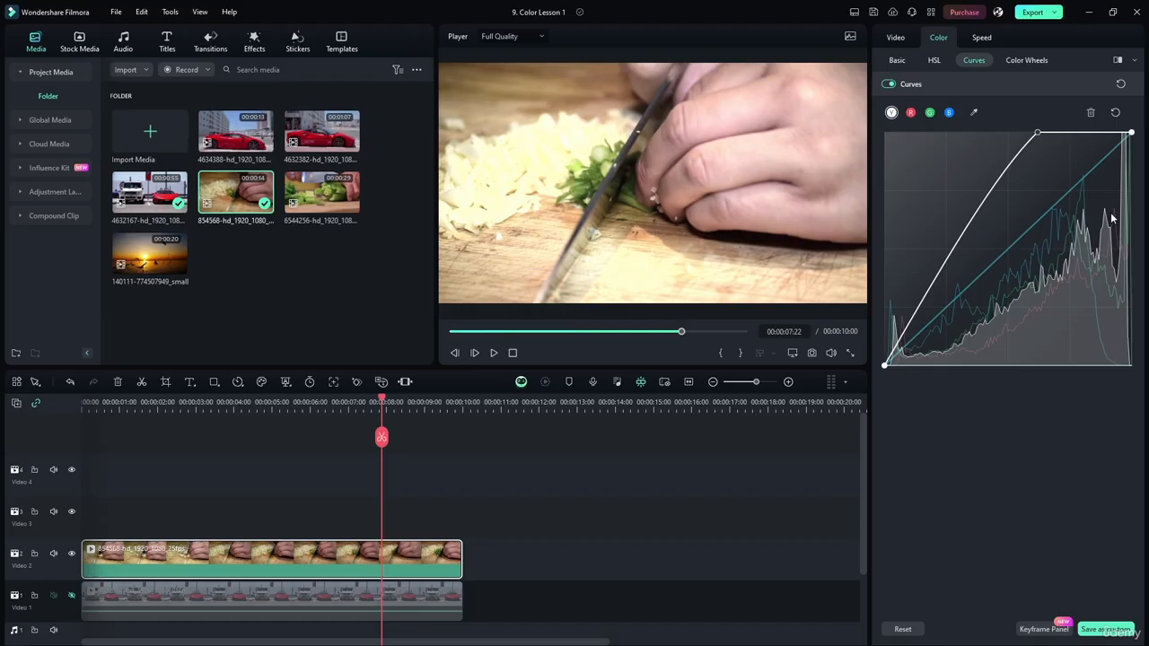
left_click_drag(1038, 134, 1024, 133)
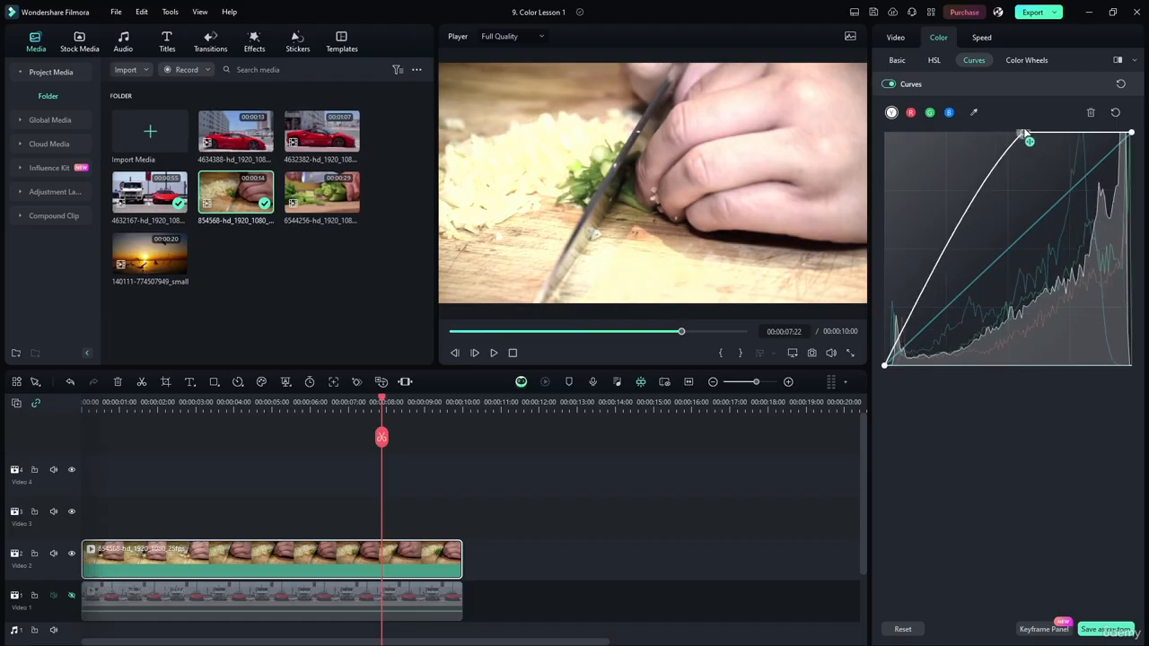
mouse_move(1024, 132)
left_mouse_down()
mouse_move(1041, 136)
mouse_move(1015, 125)
left_mouse_up()
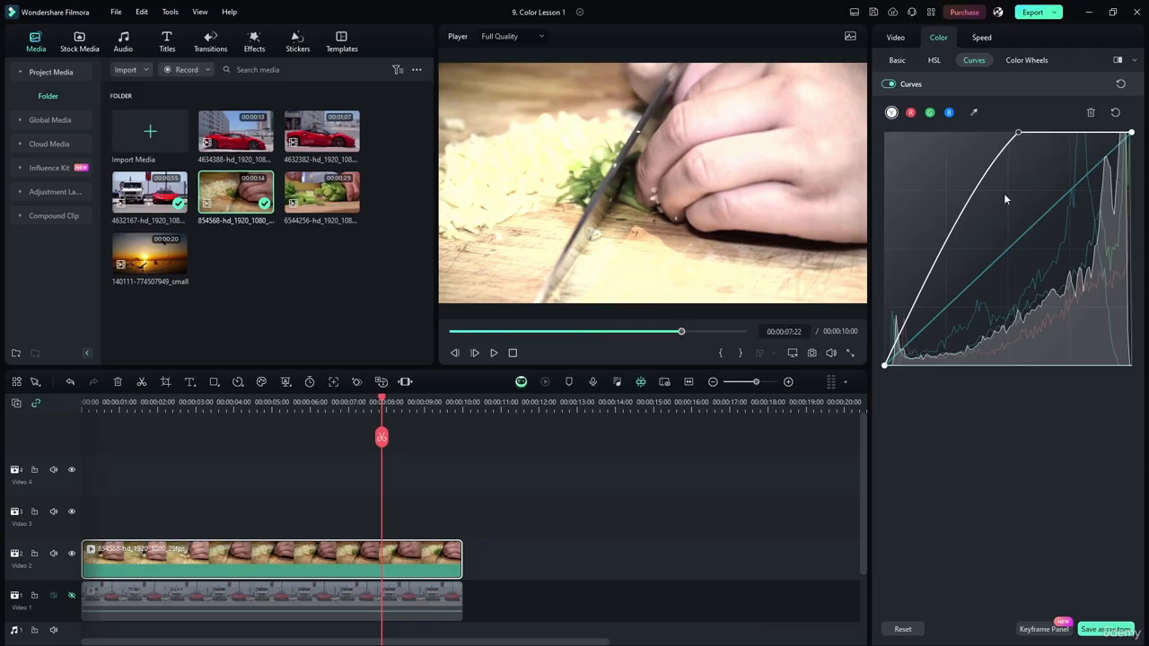
left_click_drag(1018, 134, 1030, 175)
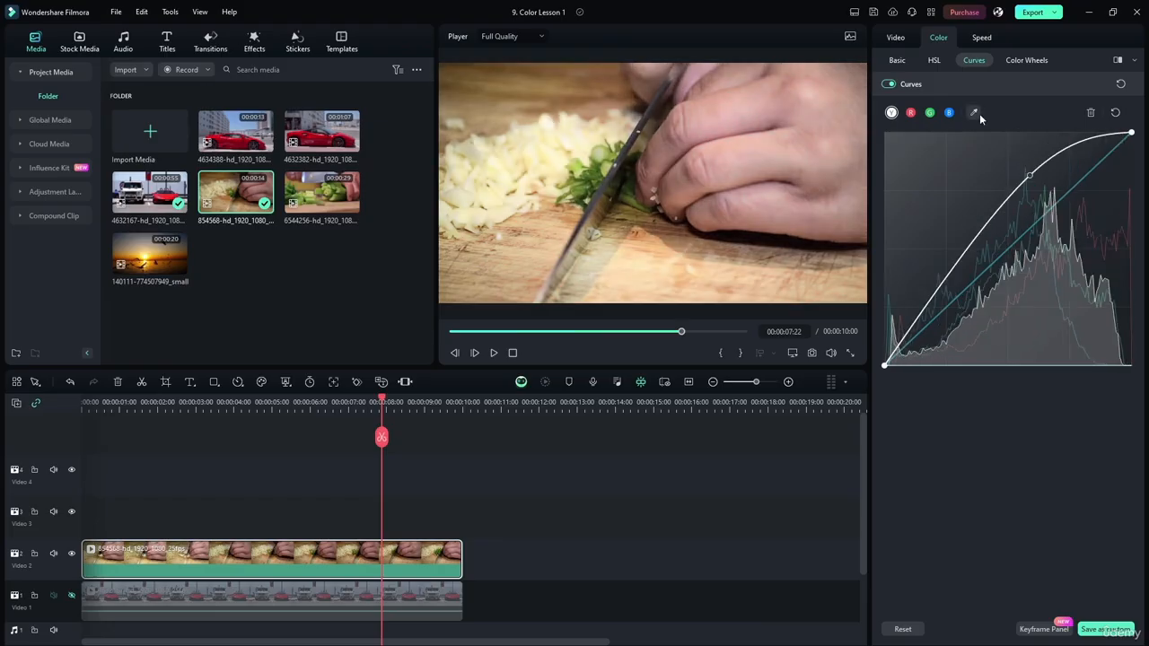
Add points to the Y curve by sampling the hand, fingertips, chopped garlic and cutting board in the preview
left_click(974, 112)
left_click(783, 165)
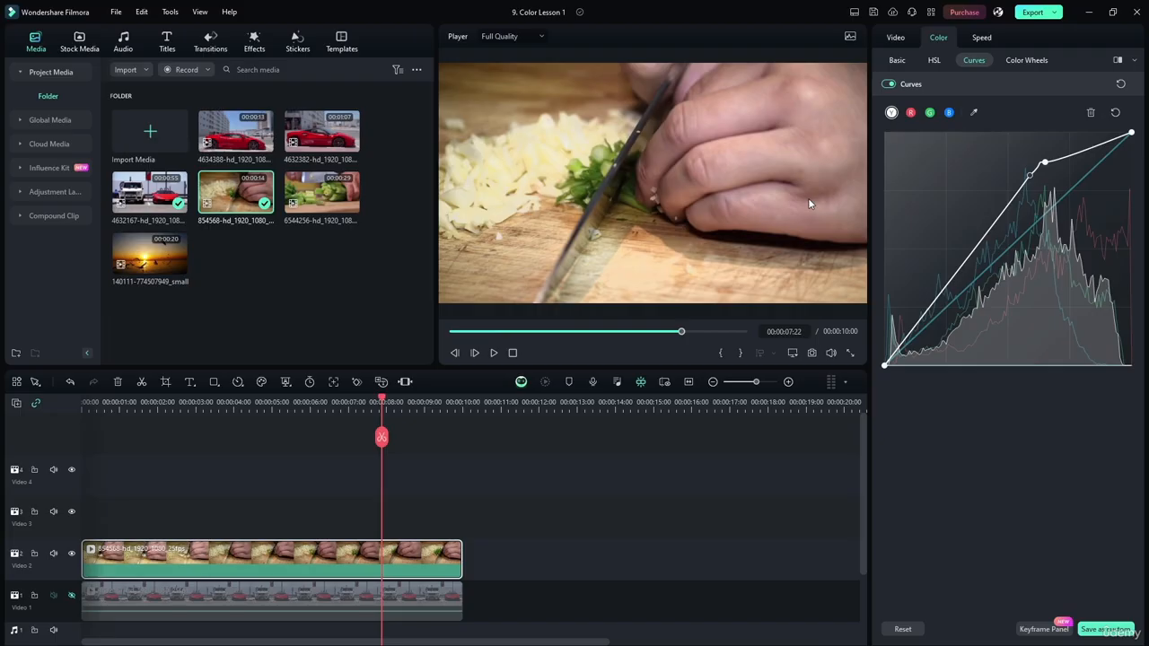
left_click(975, 112)
left_click(650, 185)
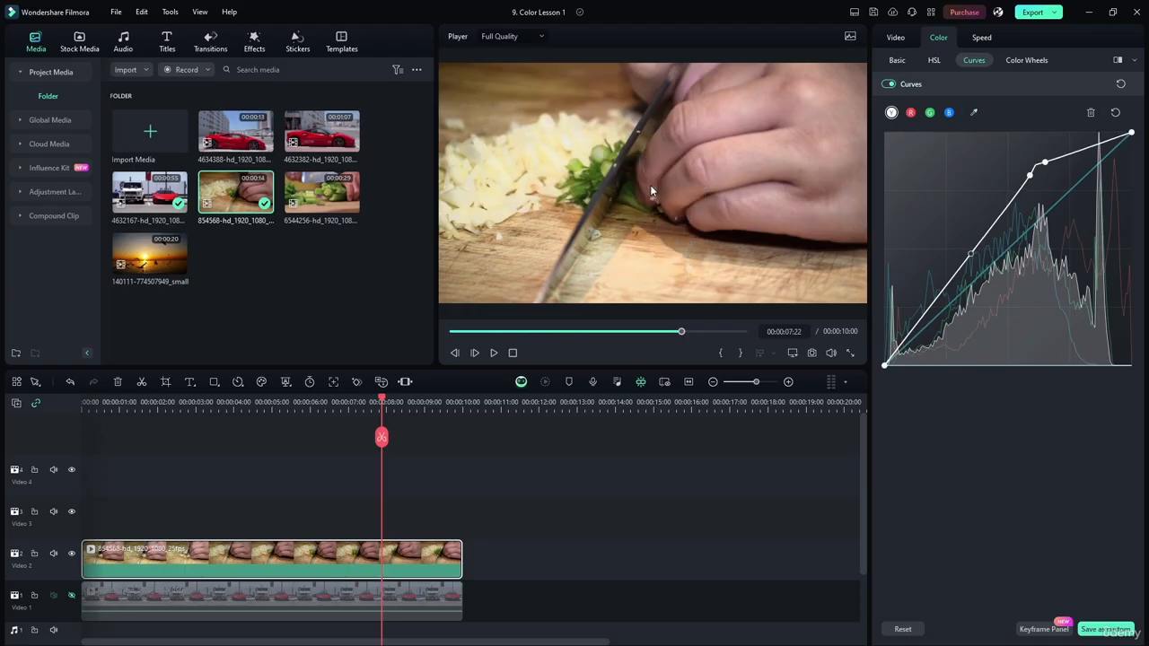
left_click(974, 112)
left_click(508, 192)
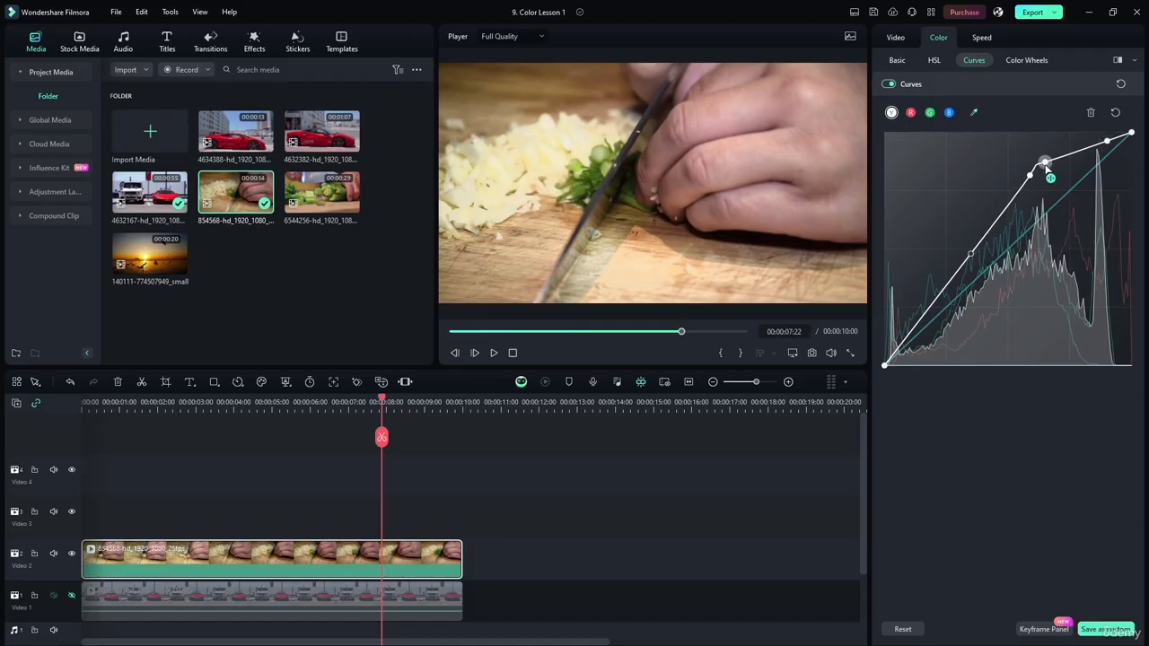
left_click(974, 112)
left_click(660, 260)
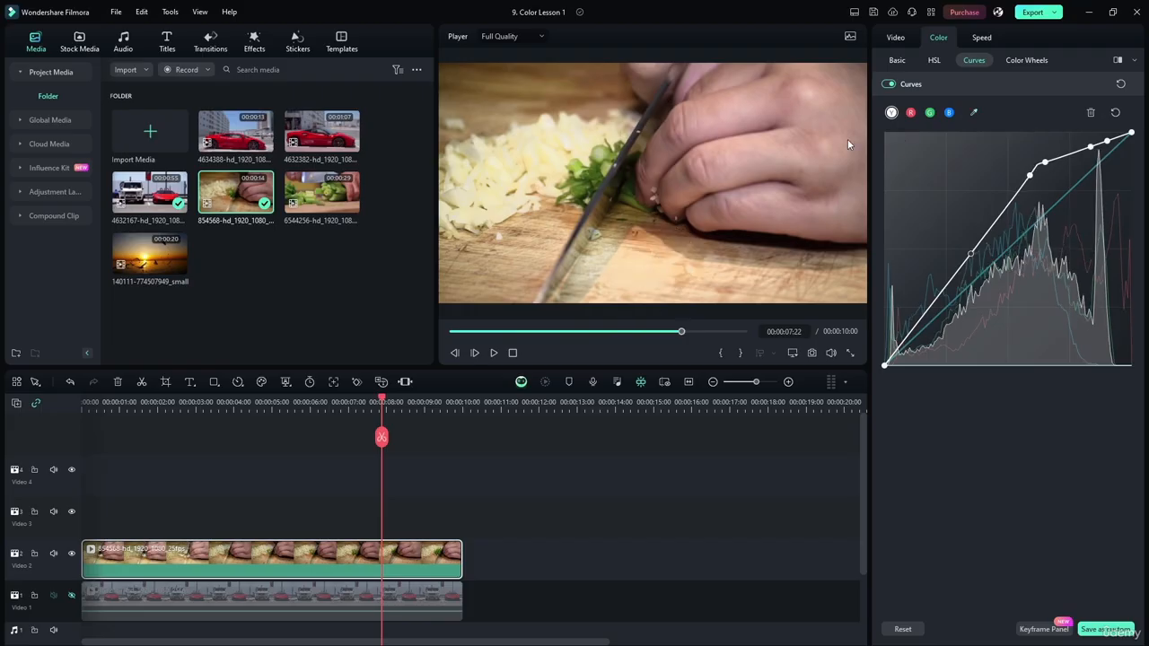
left_click(975, 112)
left_click(778, 248)
Reshape the Y curve into a high-contrast form by lowering its middle point and shifting the sampled upper points
left_click_drag(971, 254, 991, 287)
left_click_drag(1030, 175, 1047, 191)
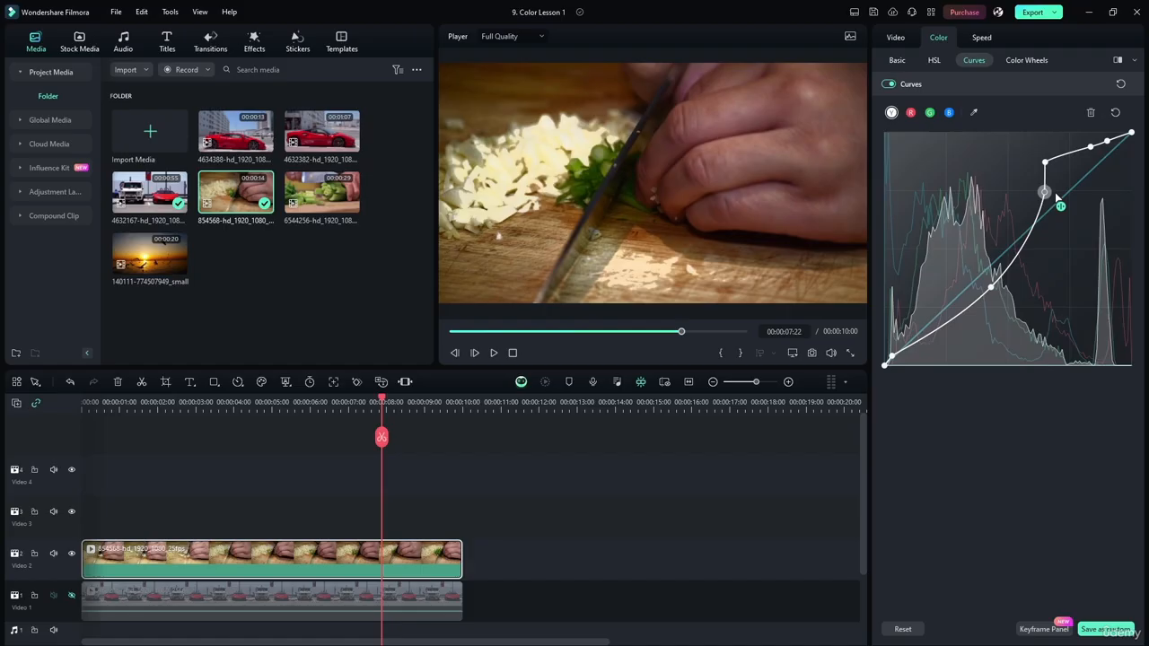
left_click_drag(1055, 194, 1095, 140)
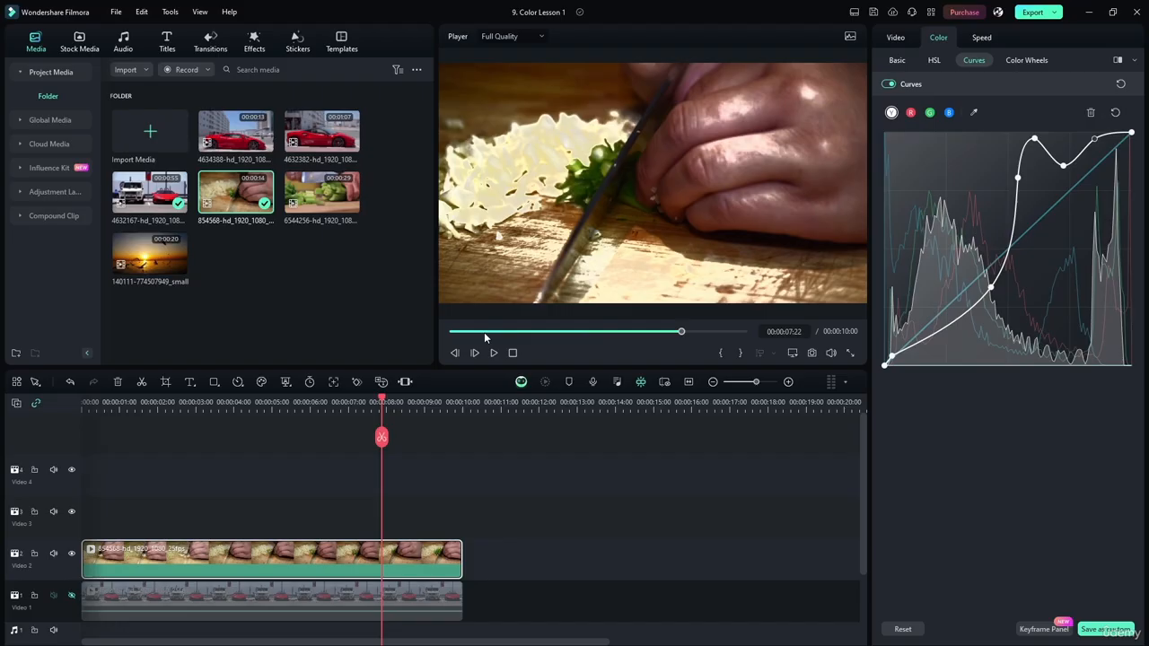
Preview the clip from the start with the high-contrast Y curve, stopping at about 00:00:08:22
left_click(376, 403)
left_click_drag(376, 403, 83, 402)
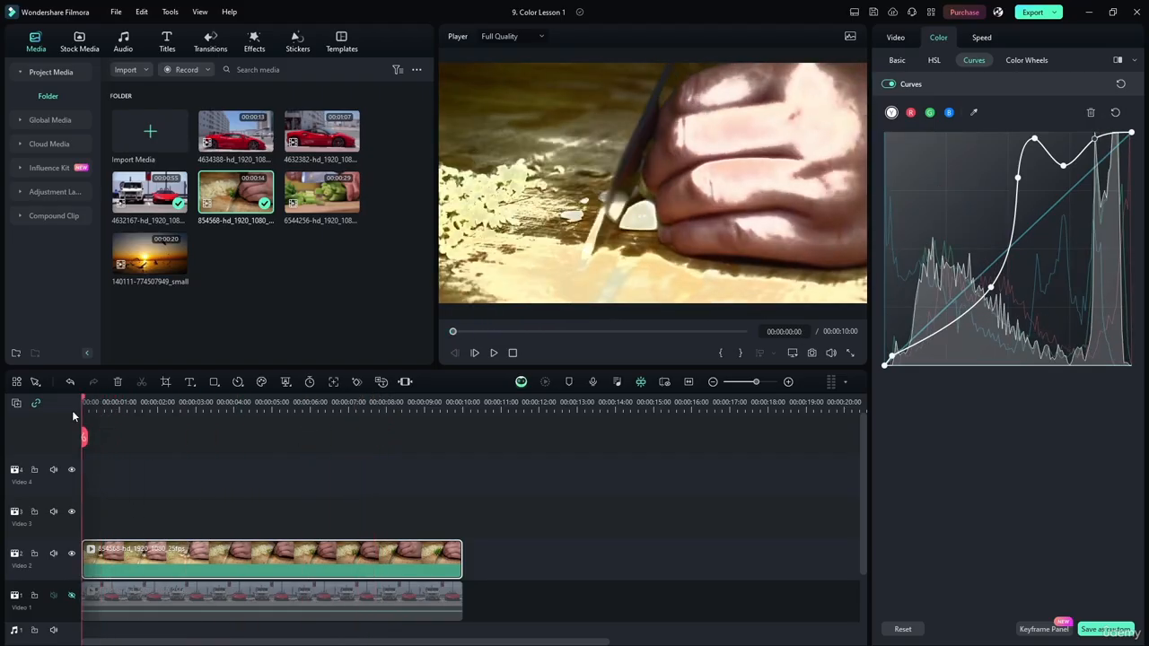
left_click(495, 353)
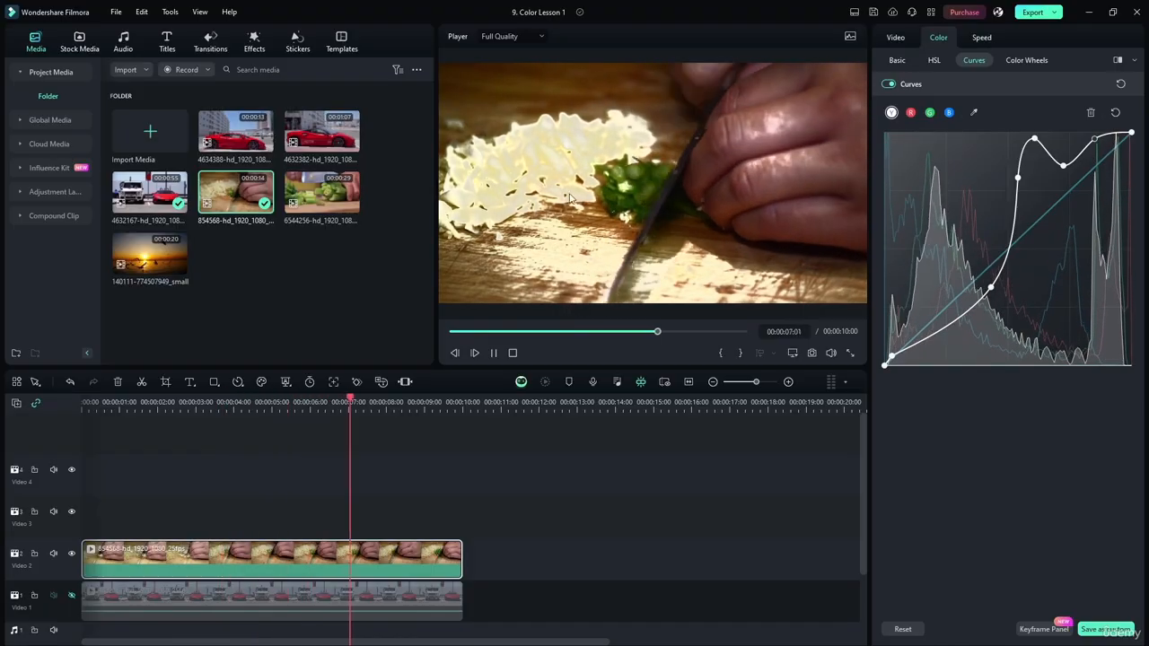
left_click(492, 353)
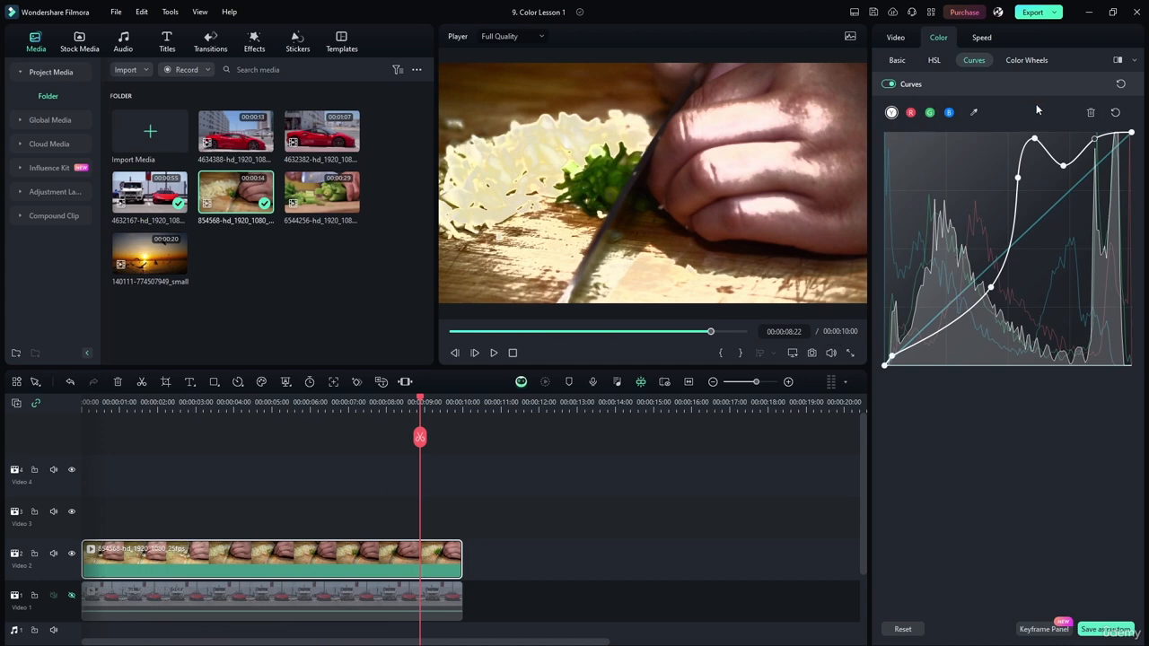
Reset the Y curve and play the clip to about 00:00:09:16
left_click(1115, 113)
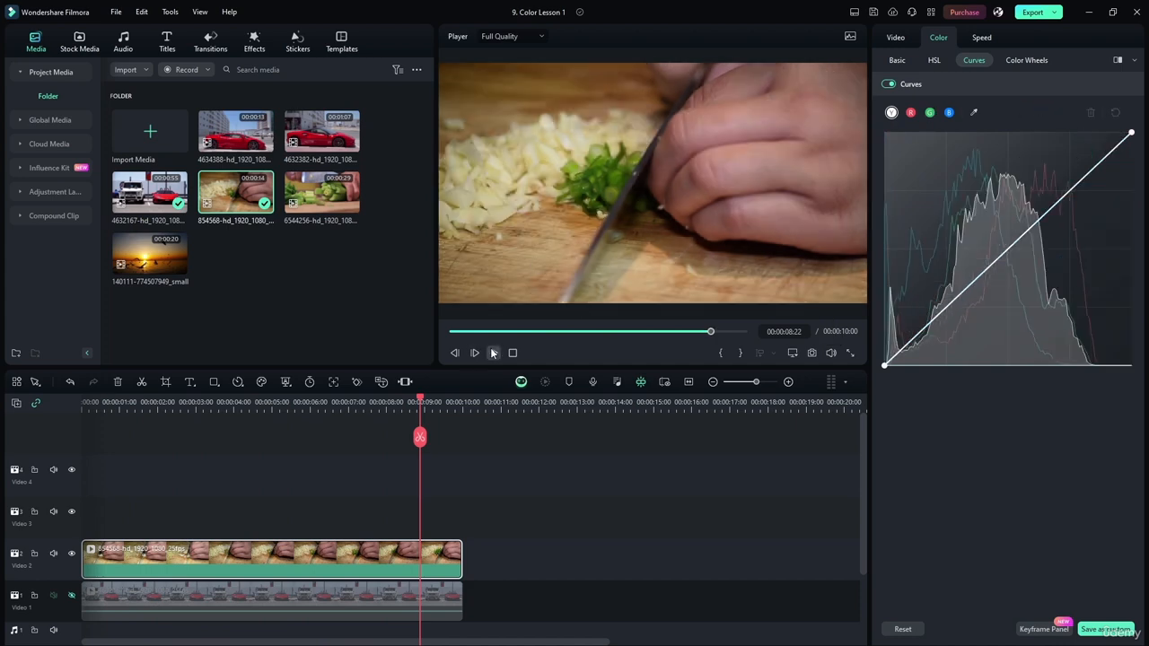
left_click(492, 353)
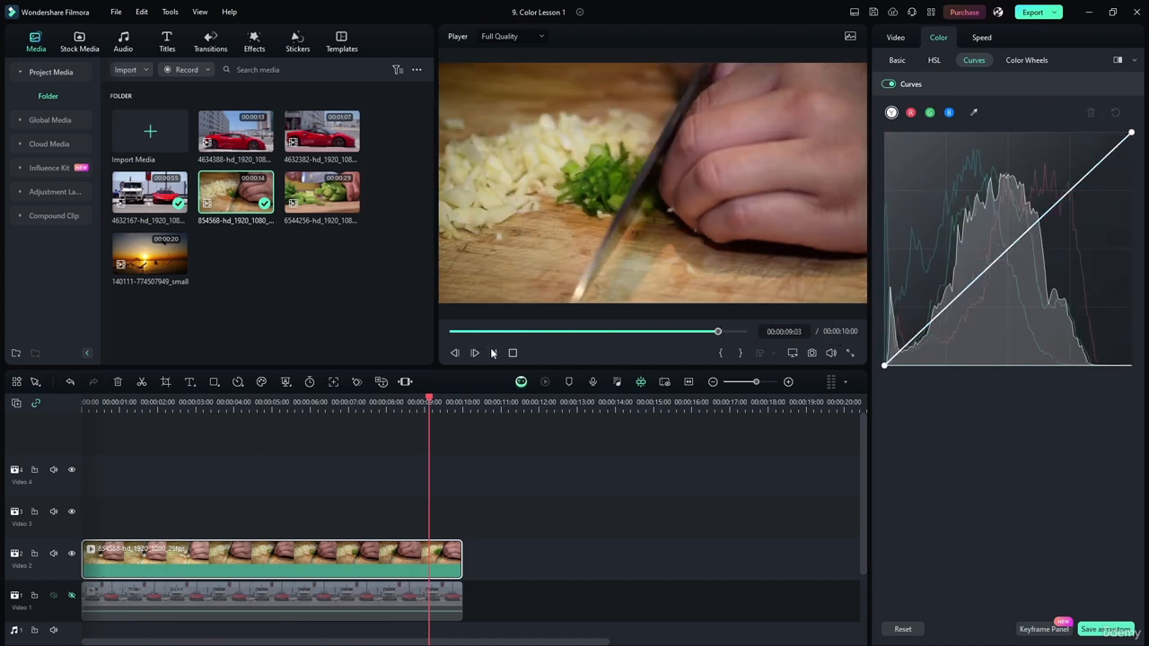
left_click(492, 352)
Raise the red and green curves' midtones above the diagonal and adjust the blue curve to sit below it
left_click(911, 112)
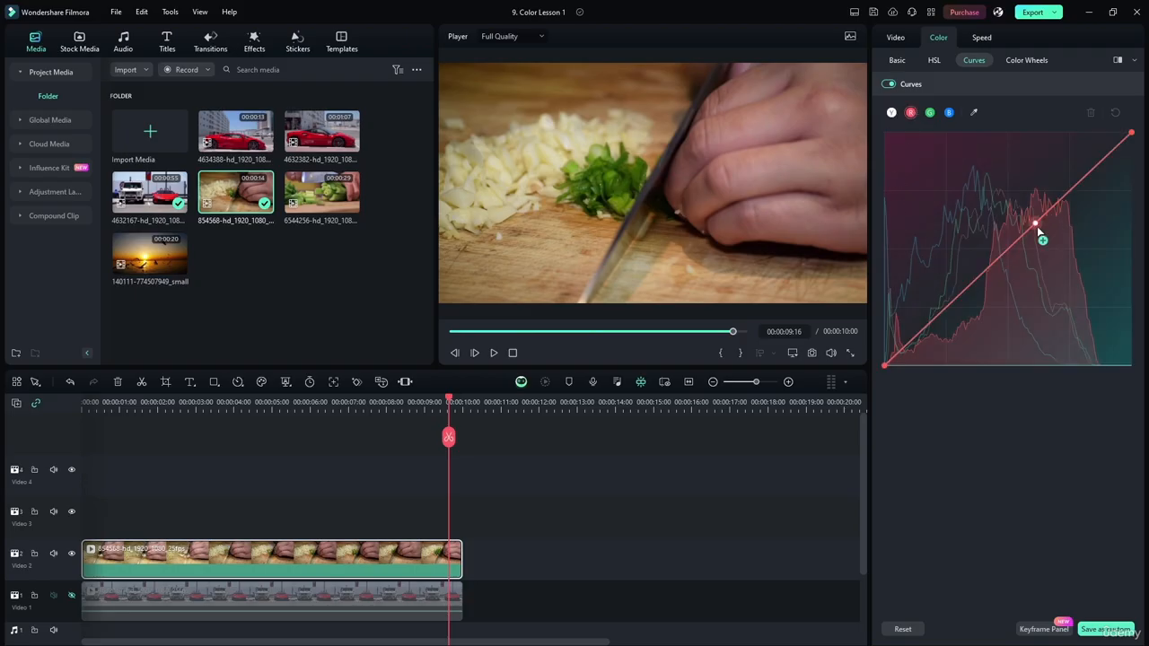
left_click_drag(1003, 264, 962, 224)
left_click(931, 113)
left_click_drag(992, 265, 962, 237)
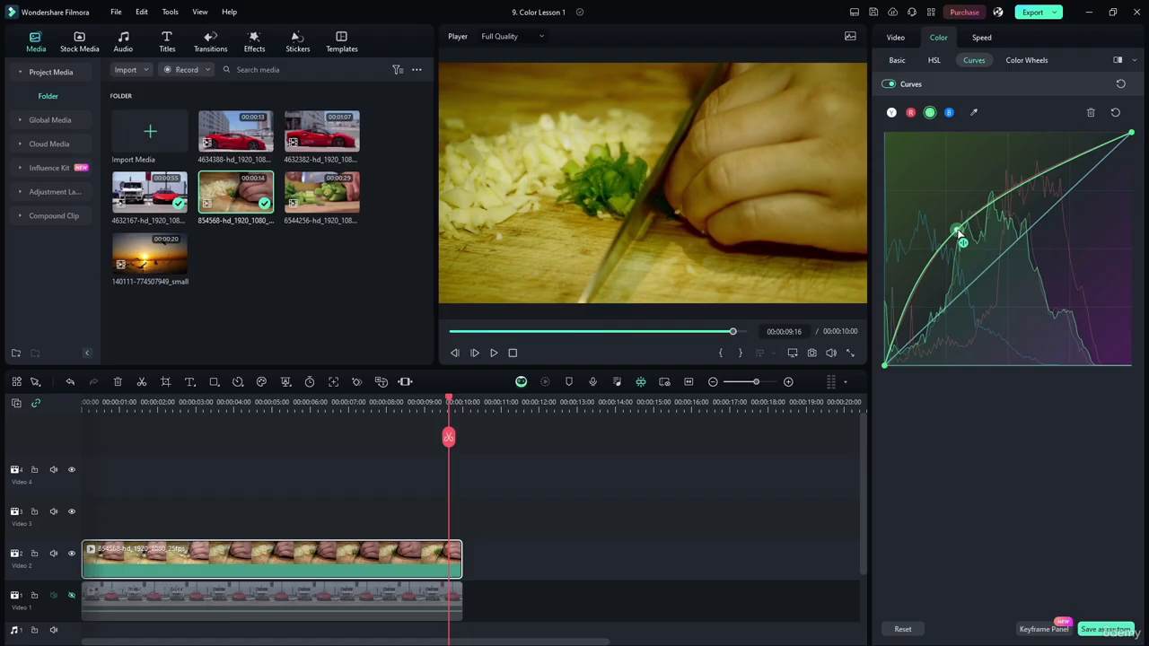
left_click(949, 113)
left_click_drag(990, 268, 961, 237)
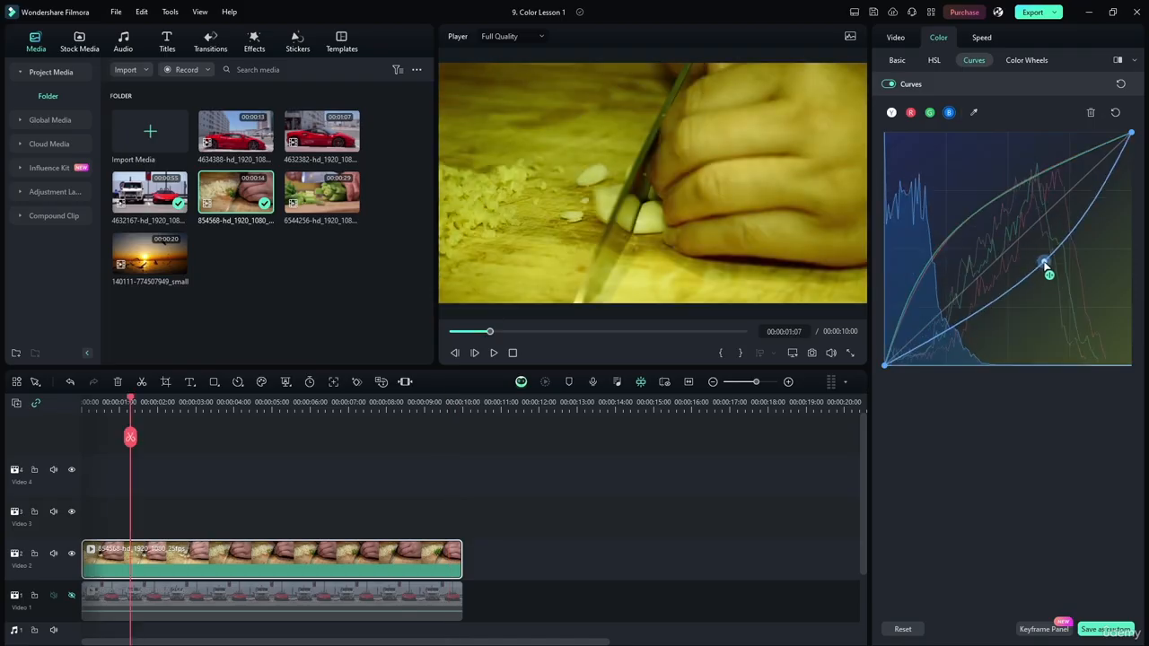
Pull the green and red curves back toward the diagonal and raise the Y curve's midtones slightly
left_click(930, 112)
left_click_drag(962, 230, 1048, 231)
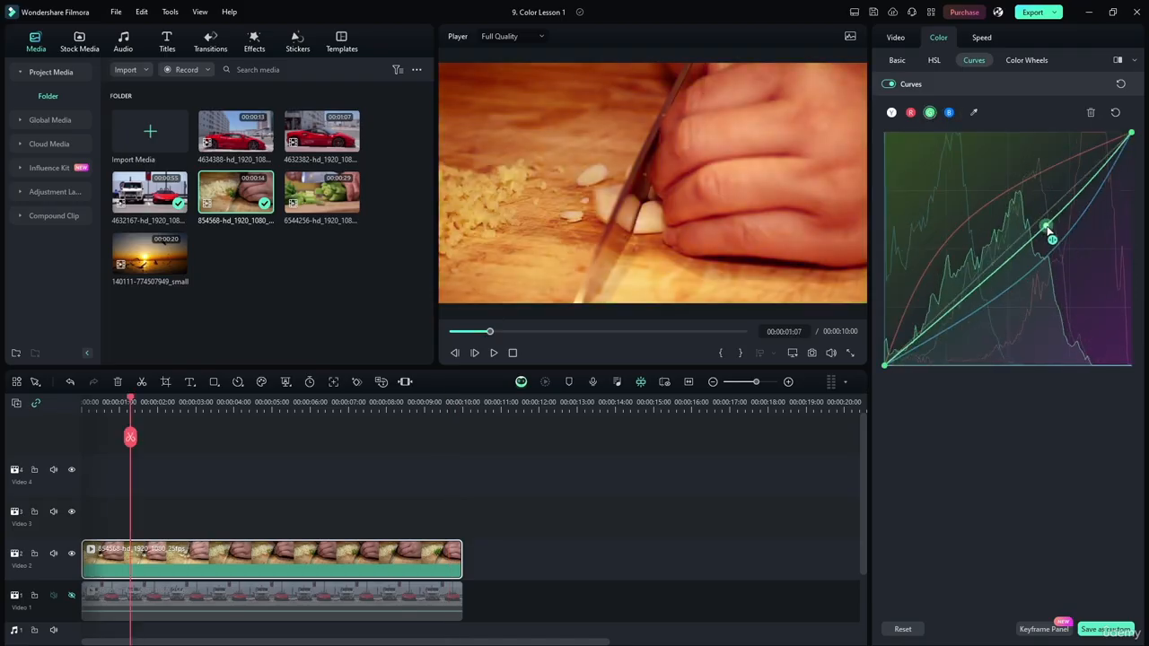
left_click(911, 112)
left_click_drag(964, 225, 1002, 240)
left_click(892, 112)
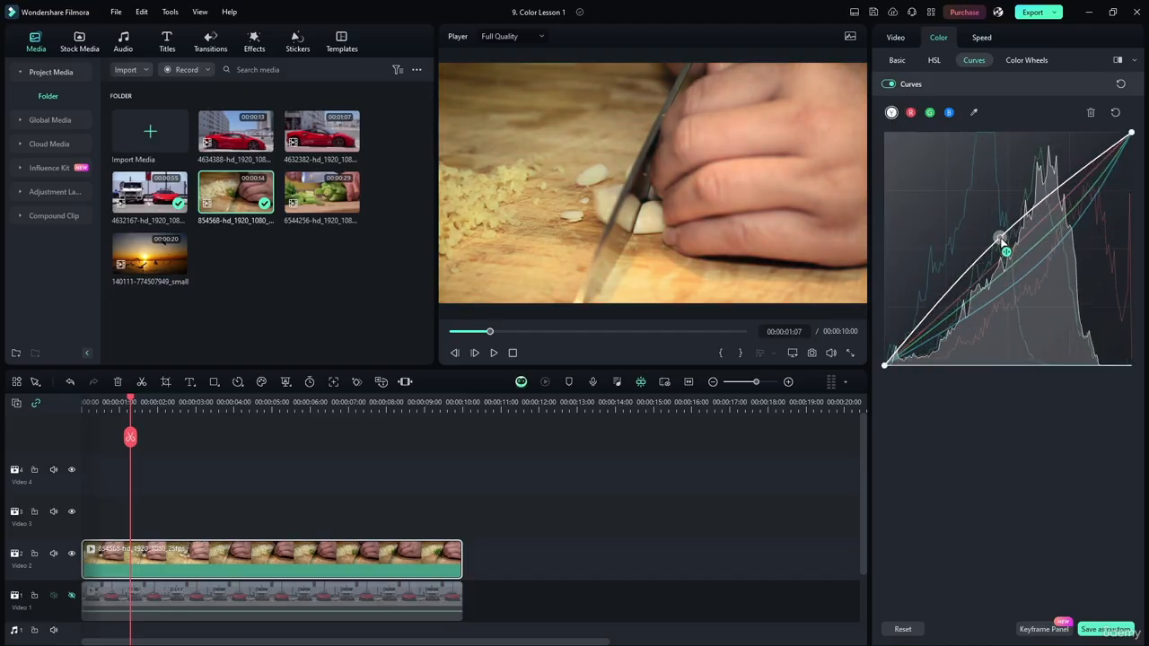
Play the curve-corrected food-chopping clip twice from the start to review the colors
left_click_drag(130, 402, 87, 402)
left_click(493, 353)
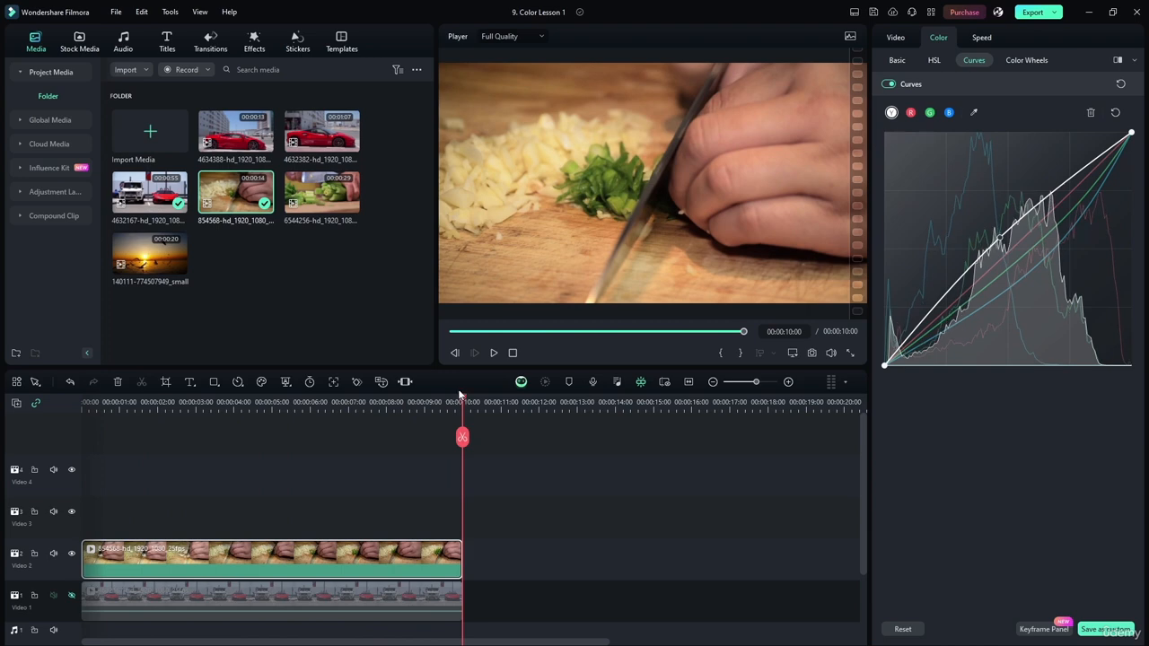
left_click_drag(459, 393, 84, 395)
left_click(495, 354)
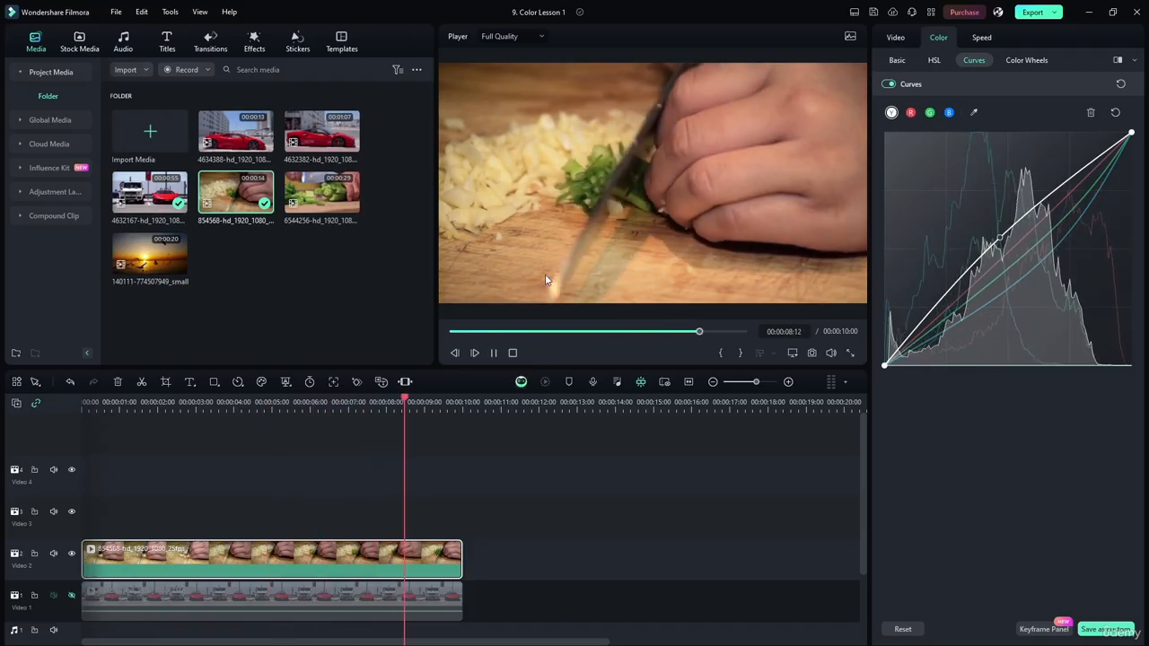
left_click(490, 354)
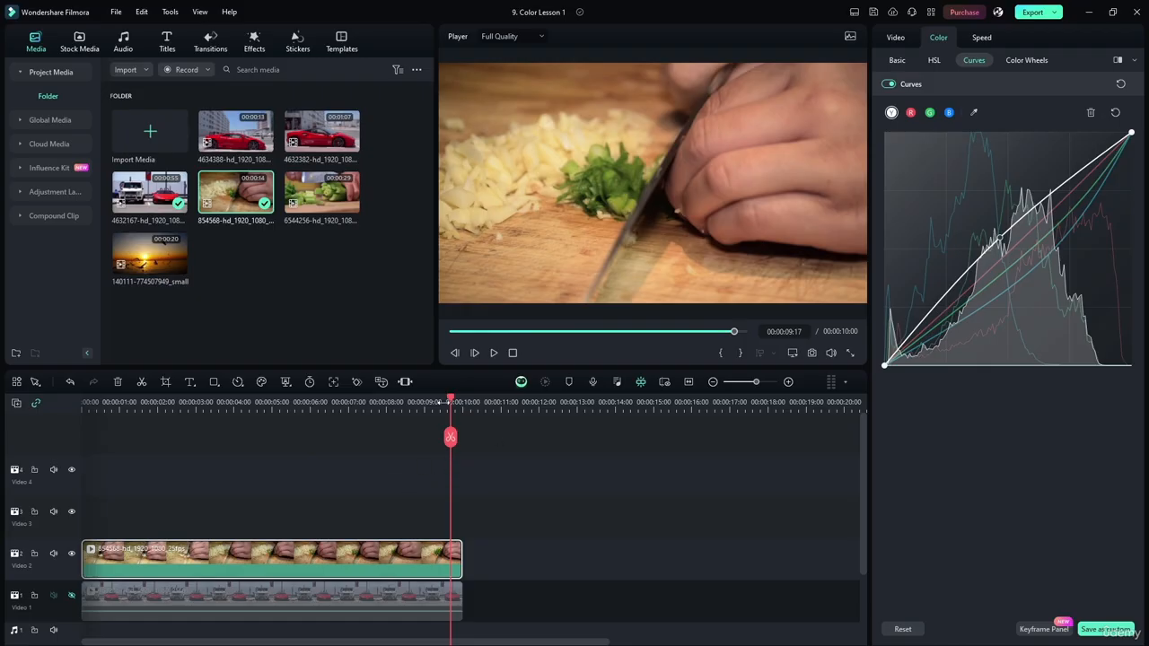
Hide the Video 2 track and place the celery-chopping clip (6544256-hd) at the start of Video 3
left_click_drag(449, 402, 239, 404)
left_click(71, 554)
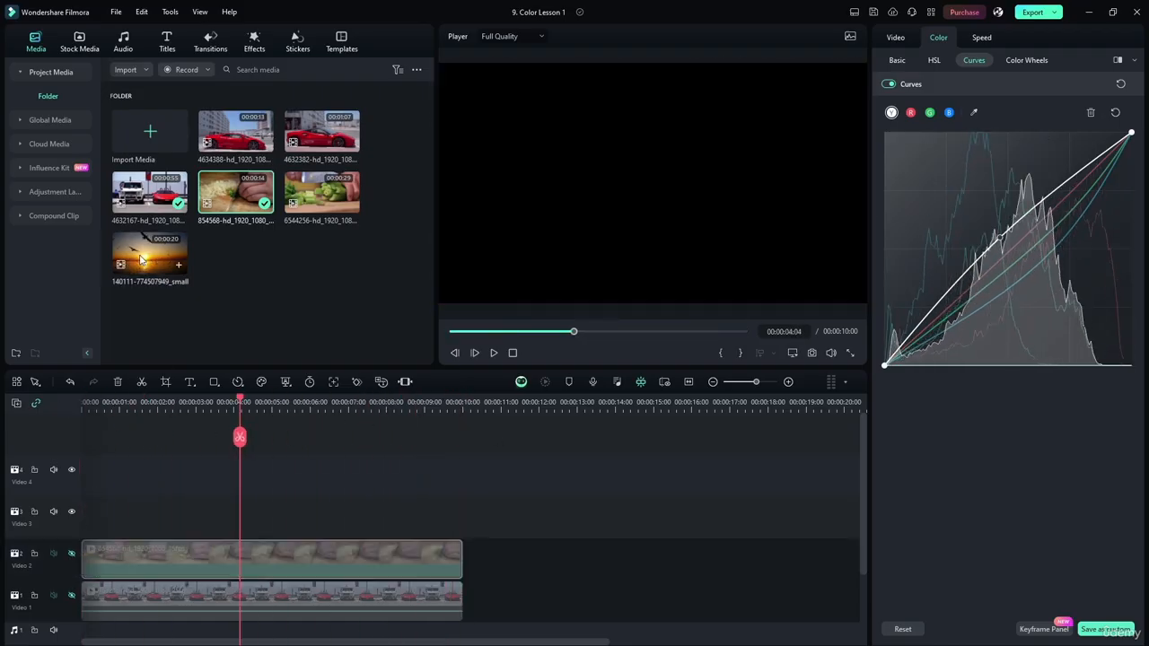
left_click_drag(322, 192, 121, 516)
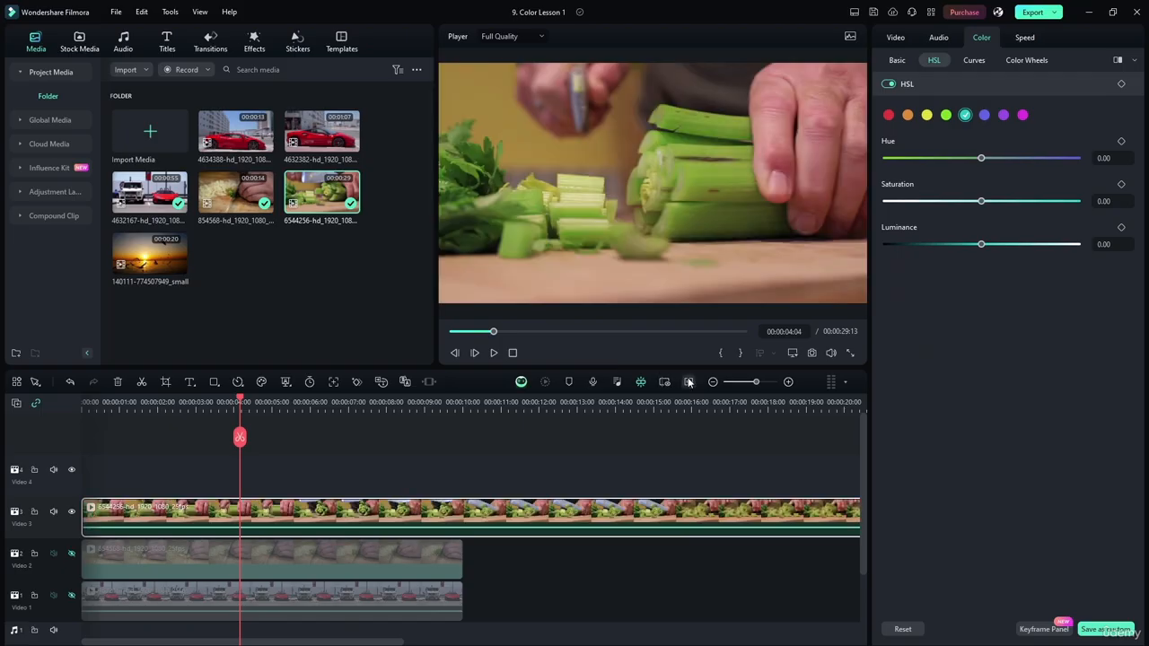
Trim the celery clip on Video 3 to end at 10 seconds and open its color settings with the playhead at 00:00:03:02
scroll(718, 449, "down", 1)
left_click_drag(844, 508, 338, 507)
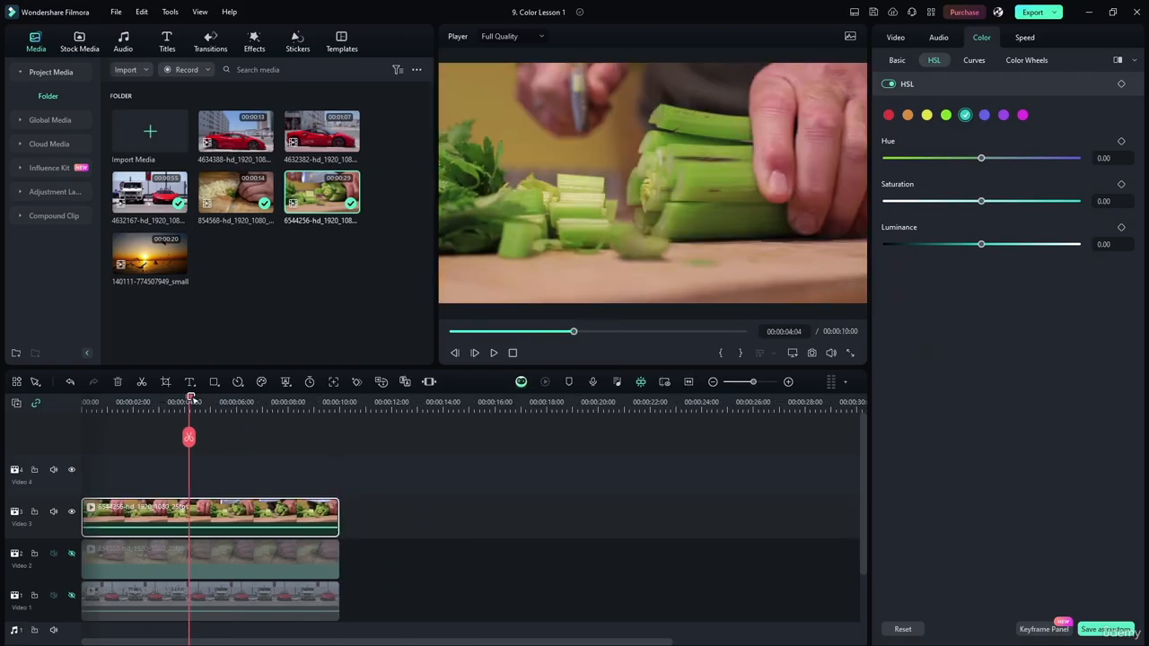
left_click_drag(187, 398, 161, 399)
left_click_drag(859, 474, 857, 472)
left_click_drag(374, 644, 130, 635)
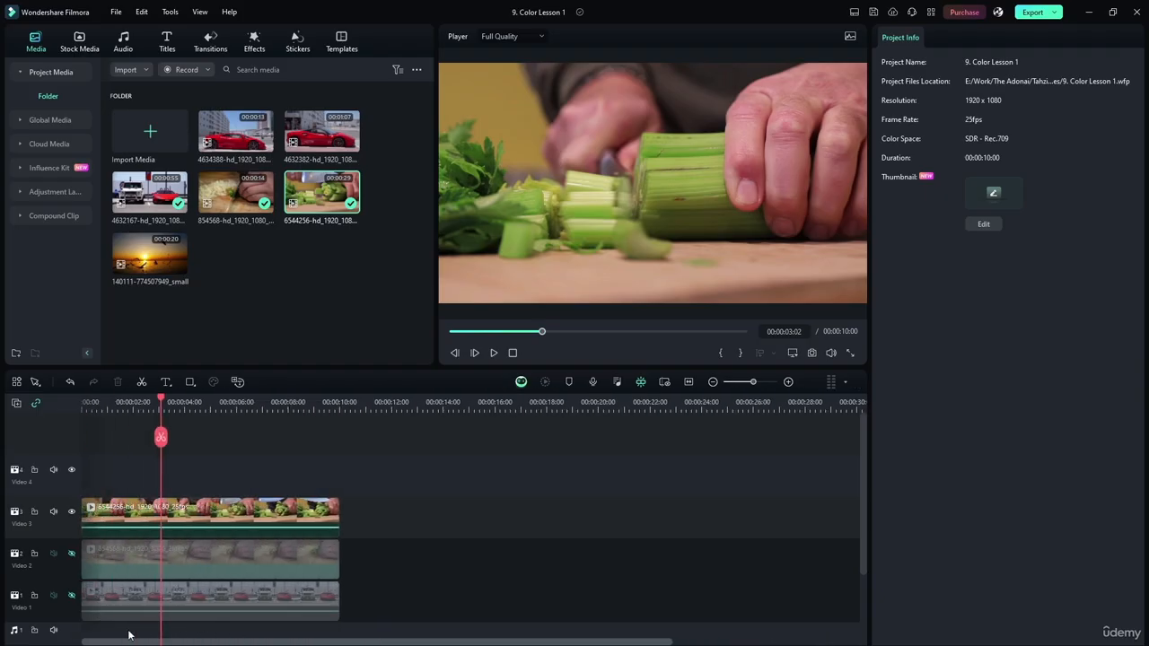
left_click(688, 382)
left_click(456, 505)
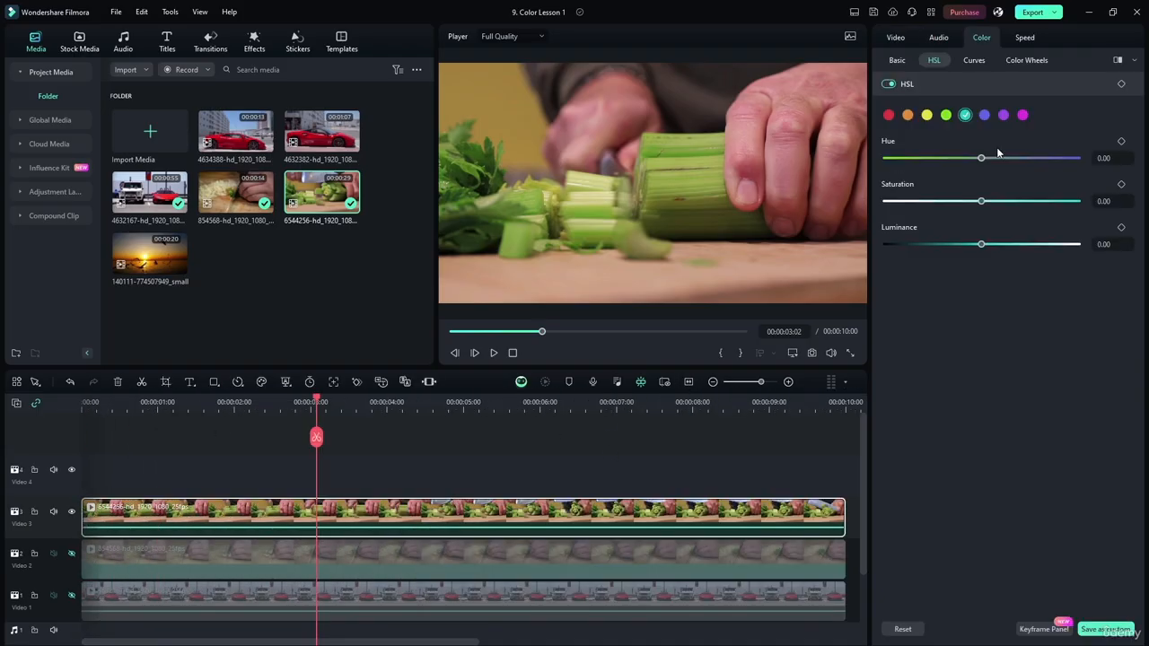
Try highlights brightness 1.00 and midtones brightness -1.00 on the celery clip's color wheels, and reset both wheels
left_click(1037, 61)
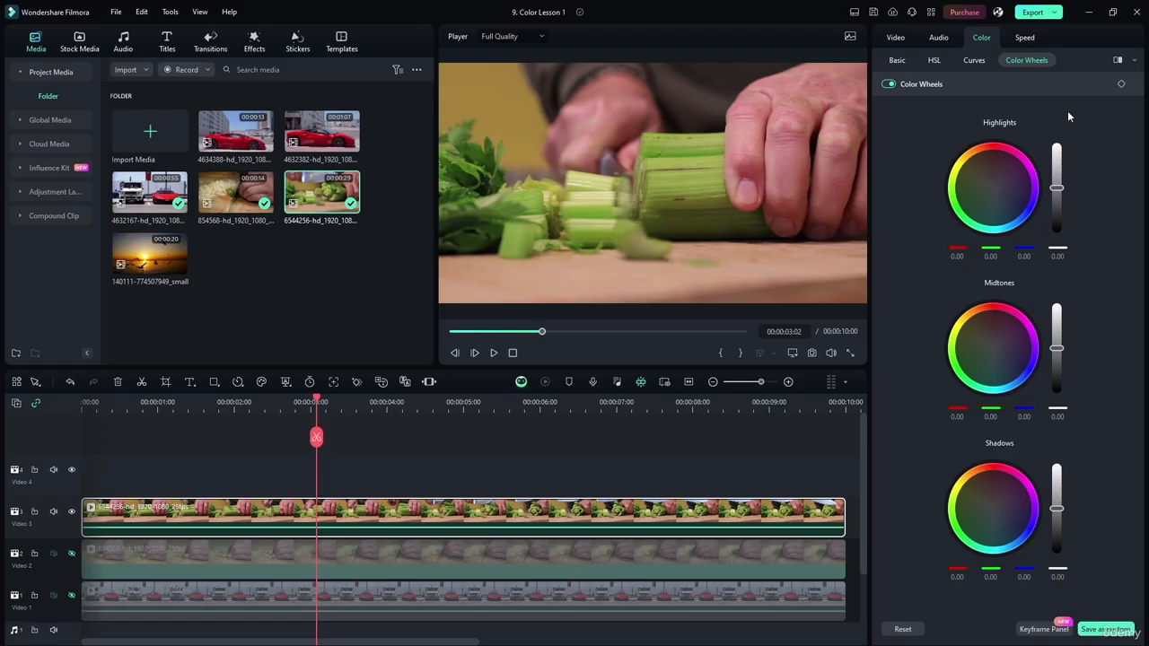
left_click_drag(1057, 188, 1057, 146)
left_click_drag(1057, 349, 1057, 391)
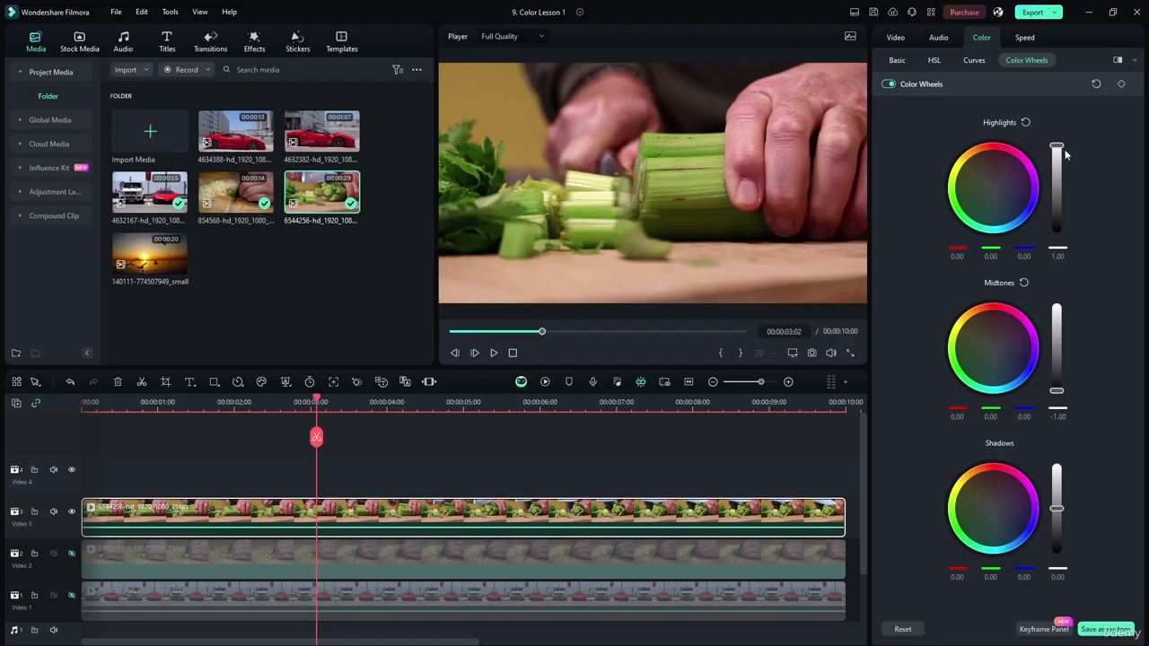
left_click(1026, 122)
left_click(1024, 283)
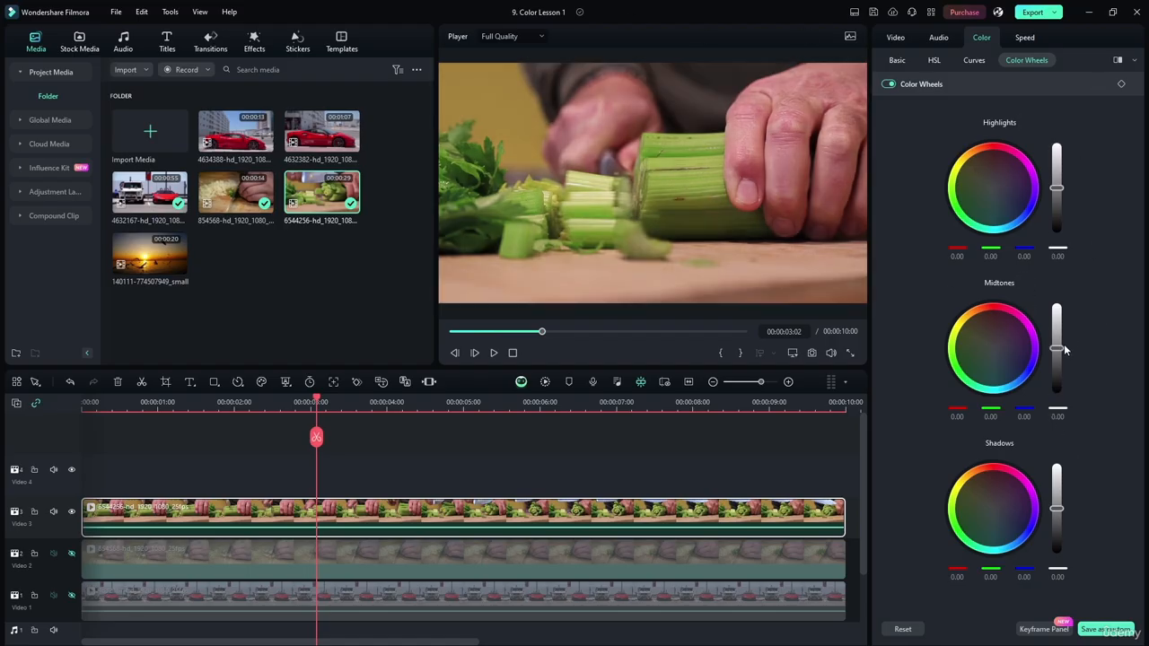
Try raising and lowering the midtones brightness to its extremes, and reset the midtones wheel
left_click_drag(1058, 348, 1054, 200)
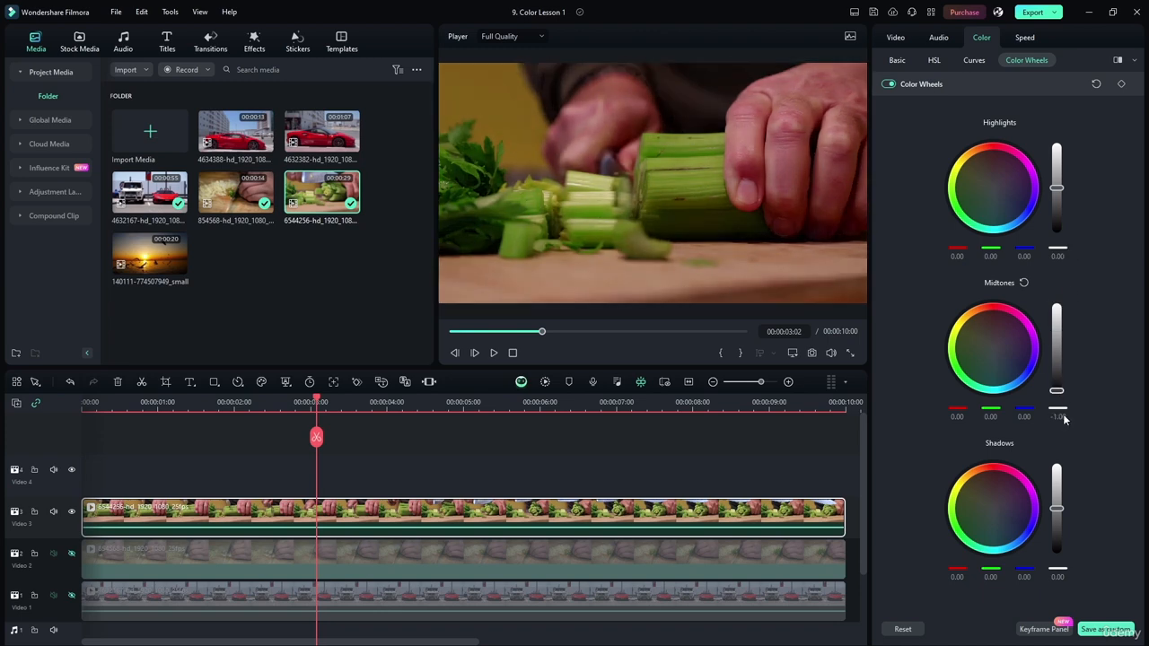
left_click_drag(1064, 270, 1065, 370)
left_click(1025, 283)
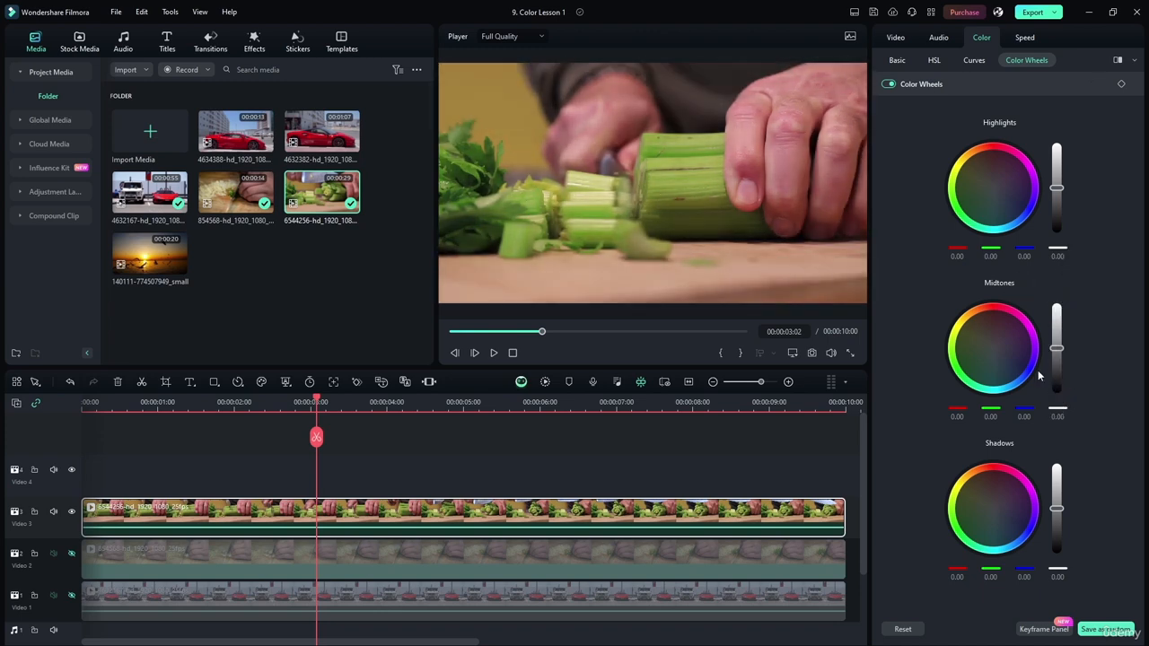
Set the color wheels' brightness to -1.00 for shadows, 1.00 for midtones and -1.00 for highlights
left_click_drag(1057, 508, 1050, 565)
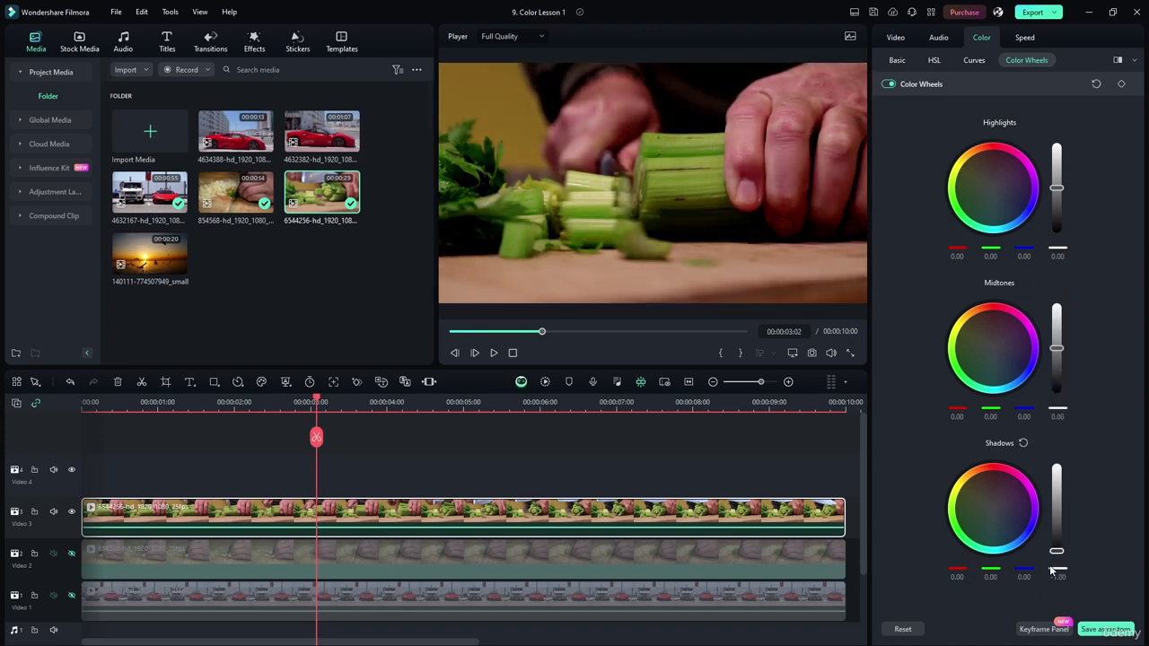
left_click_drag(1057, 348, 1056, 285)
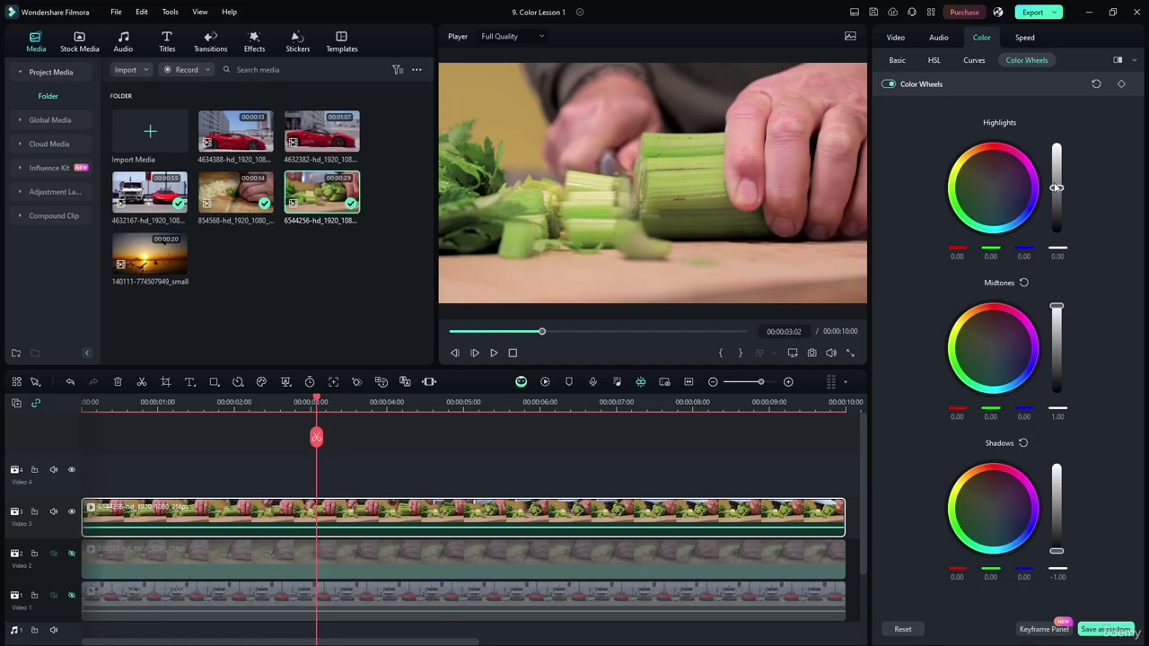
left_click_drag(1057, 187, 1061, 237)
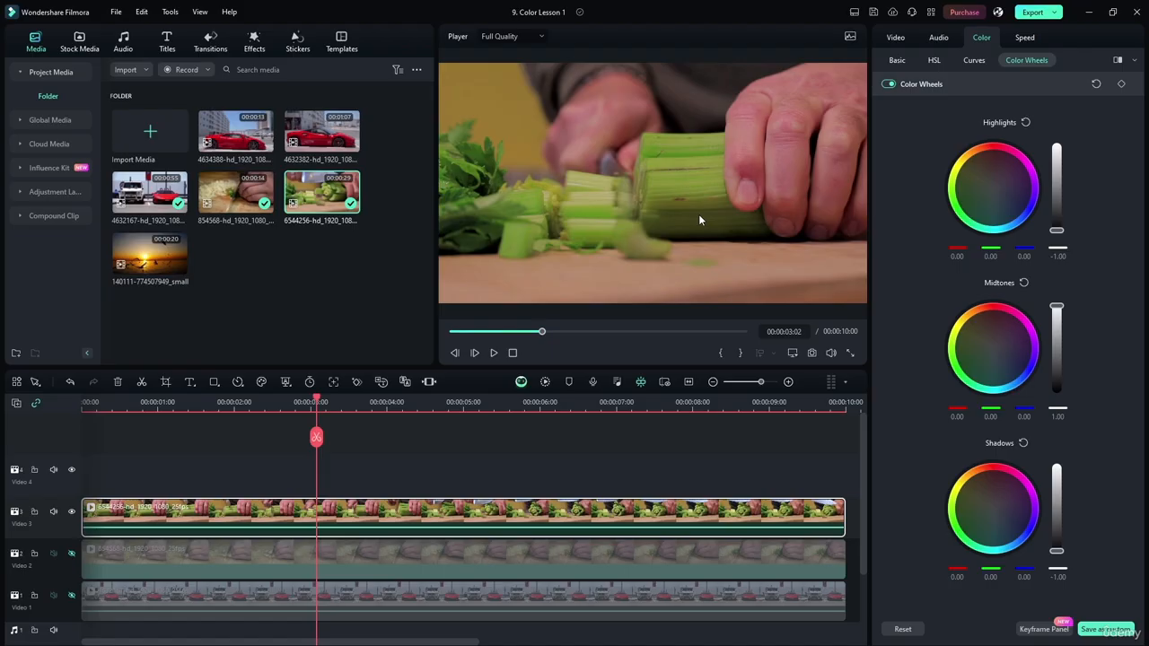
Play the celery clip from the start to review the color wheel brightness changes
left_click(133, 404)
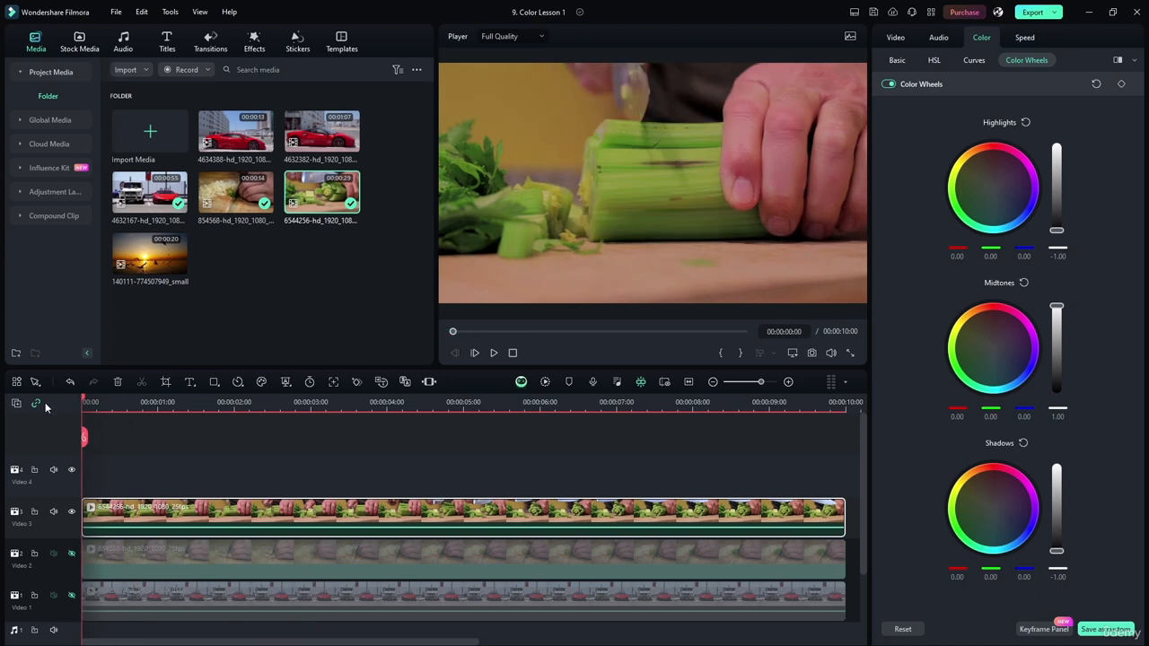
left_click(494, 353)
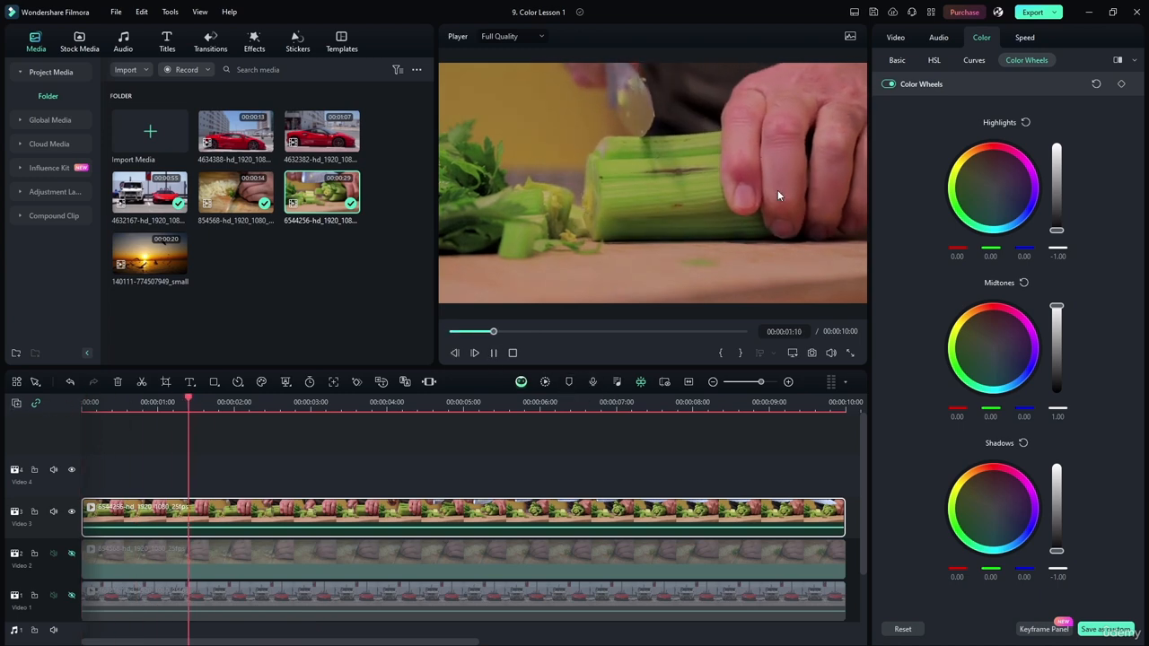
left_click(494, 353)
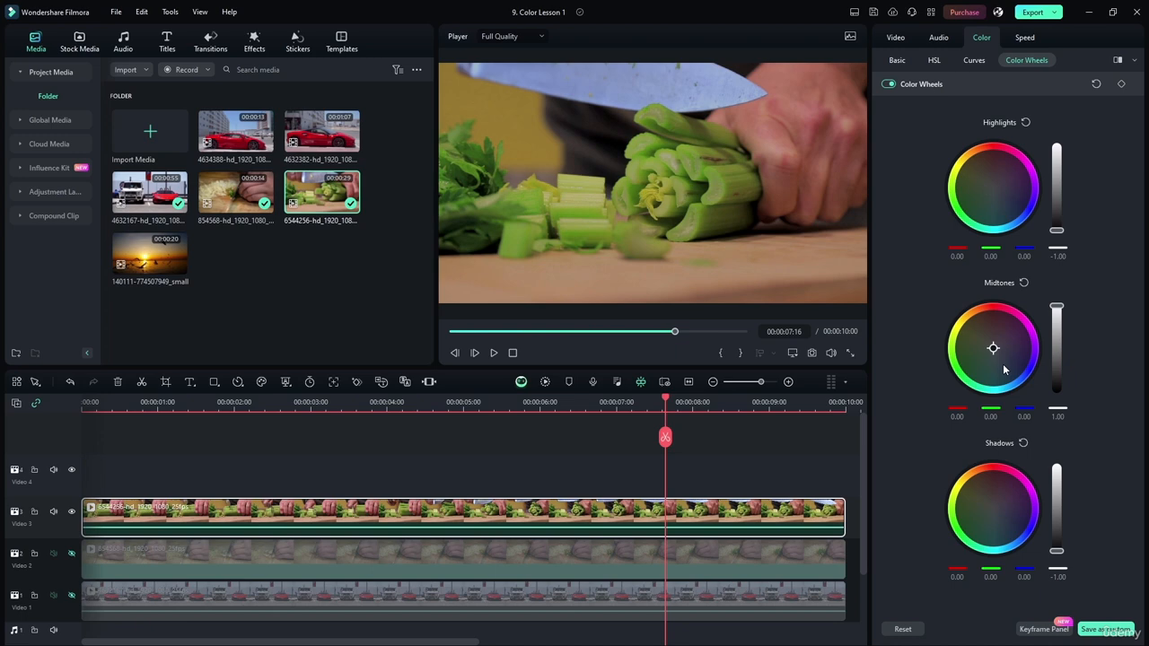
Tint all three wheels yellow: shadows and highlights 100.00/89.80/0.00, midtones 100.00/88.24/0.39 (red/green/blue)
left_click(999, 503)
left_click_drag(1000, 504, 1006, 467)
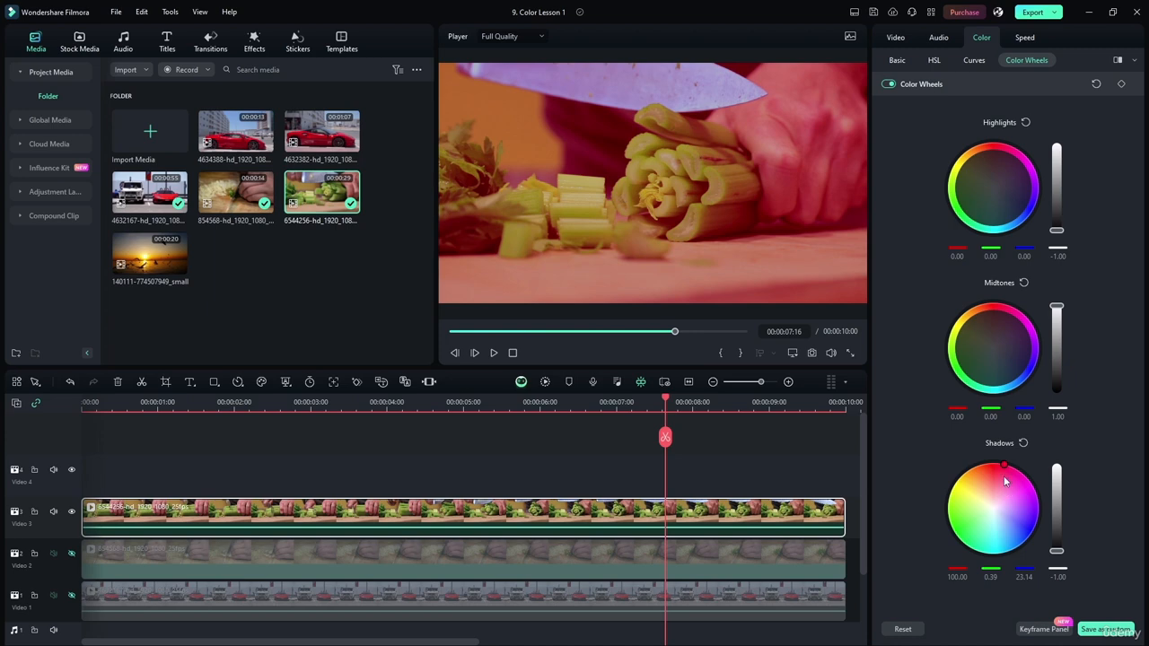
mouse_move(1005, 481)
left_mouse_down()
mouse_move(993, 468)
mouse_move(957, 482)
left_mouse_up()
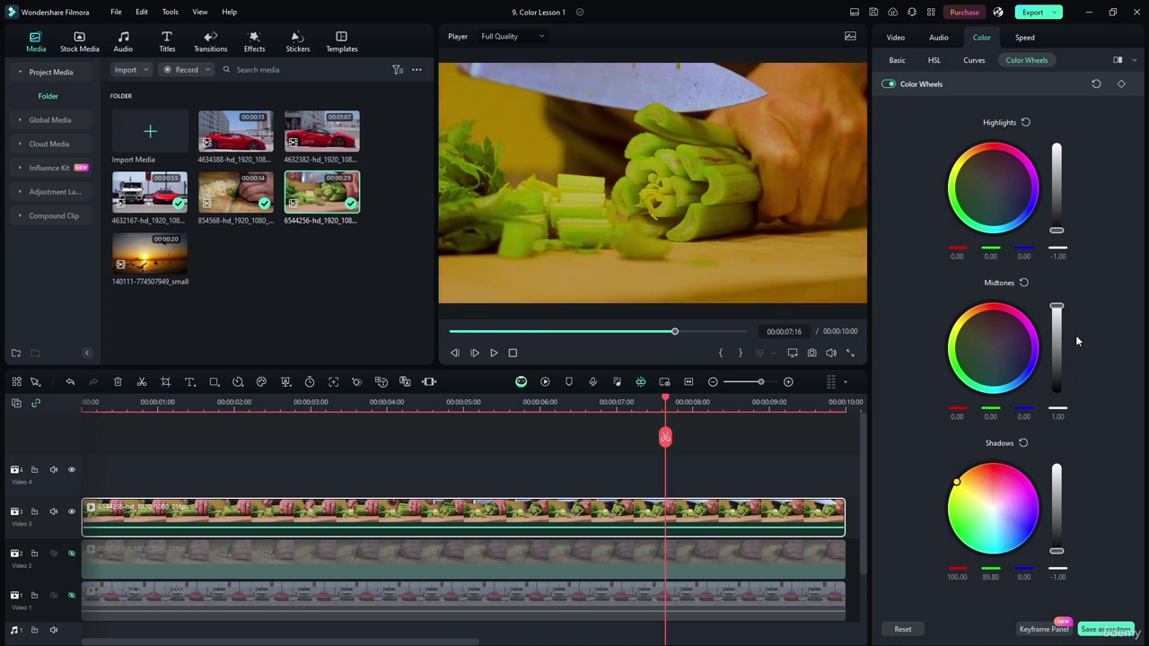
left_click_drag(993, 348, 958, 320)
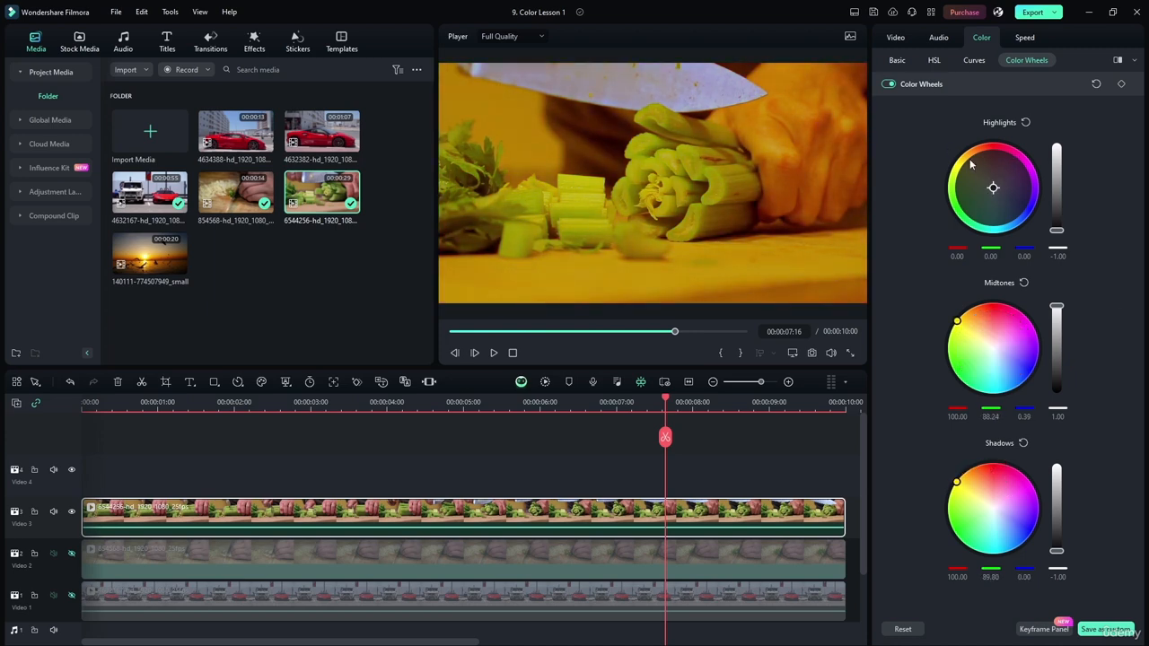
left_click_drag(971, 163, 957, 161)
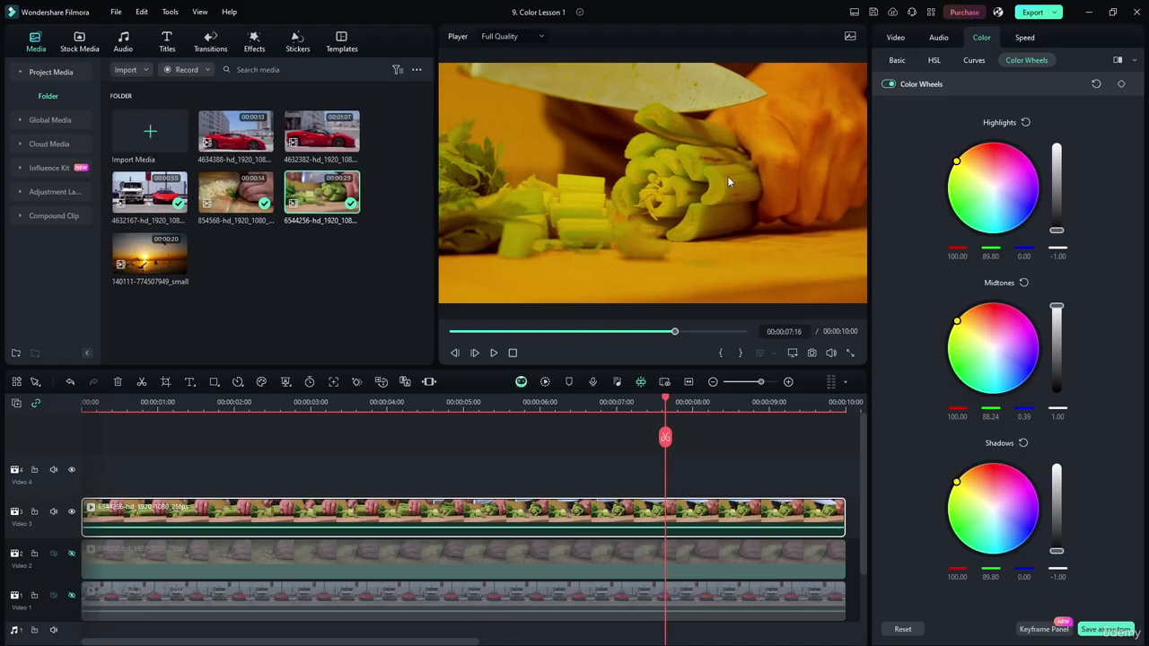
Try a green midtones tint, and return the color points of the midtones, highlights and shadows wheels to near center
left_click_drag(957, 320, 948, 349)
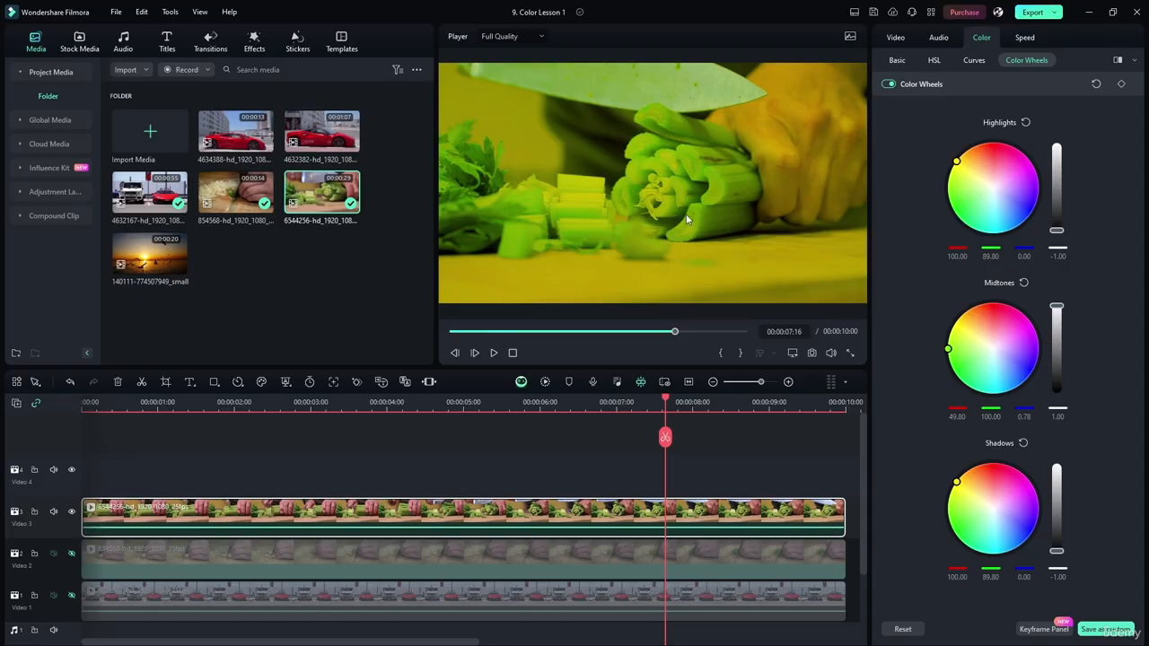
left_click_drag(952, 349, 993, 351)
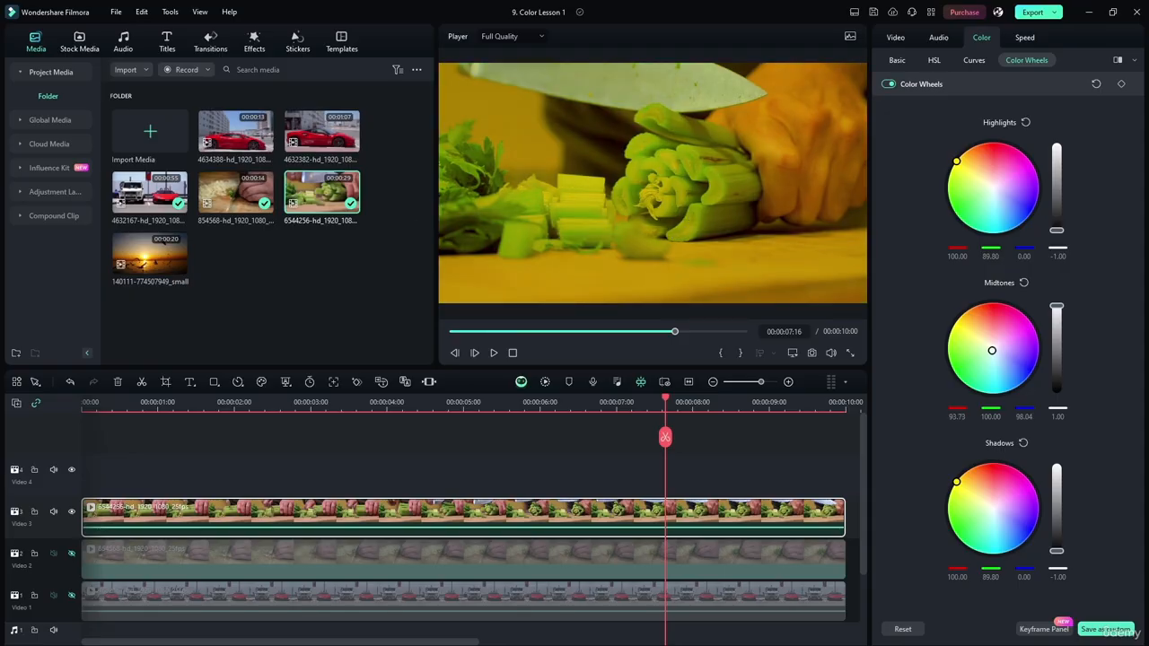
left_click_drag(992, 351, 993, 349)
left_click(997, 185)
left_click(997, 508)
Reset the shadows, midtones and highlights color wheels
left_click(1023, 442)
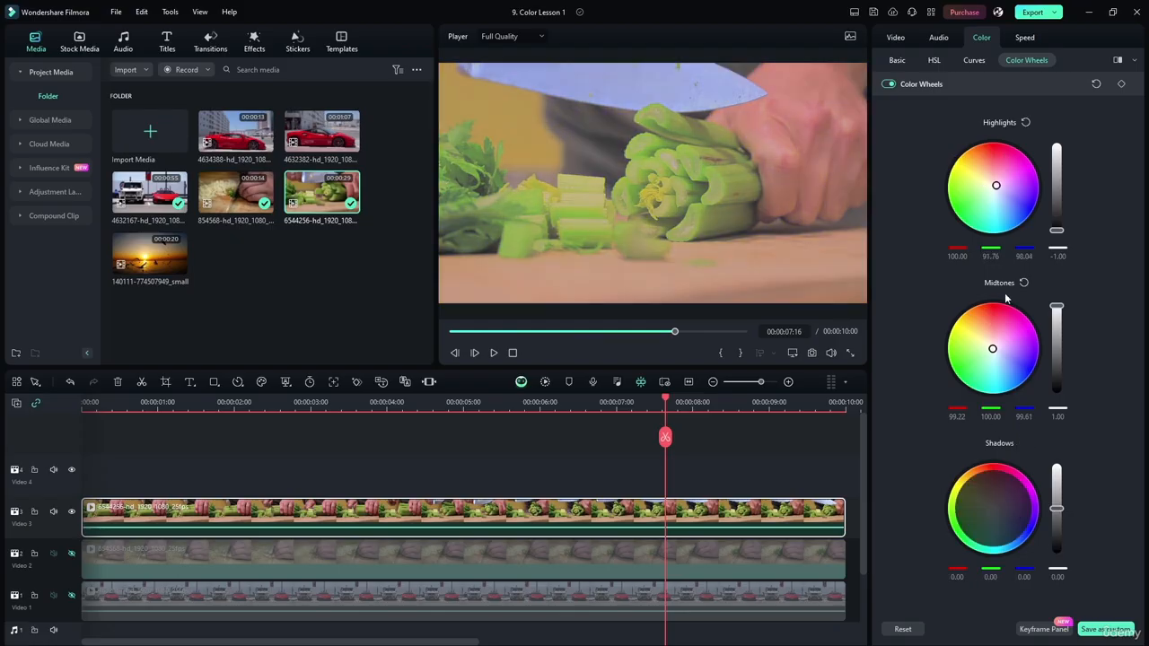
left_click(1024, 283)
left_click(1026, 122)
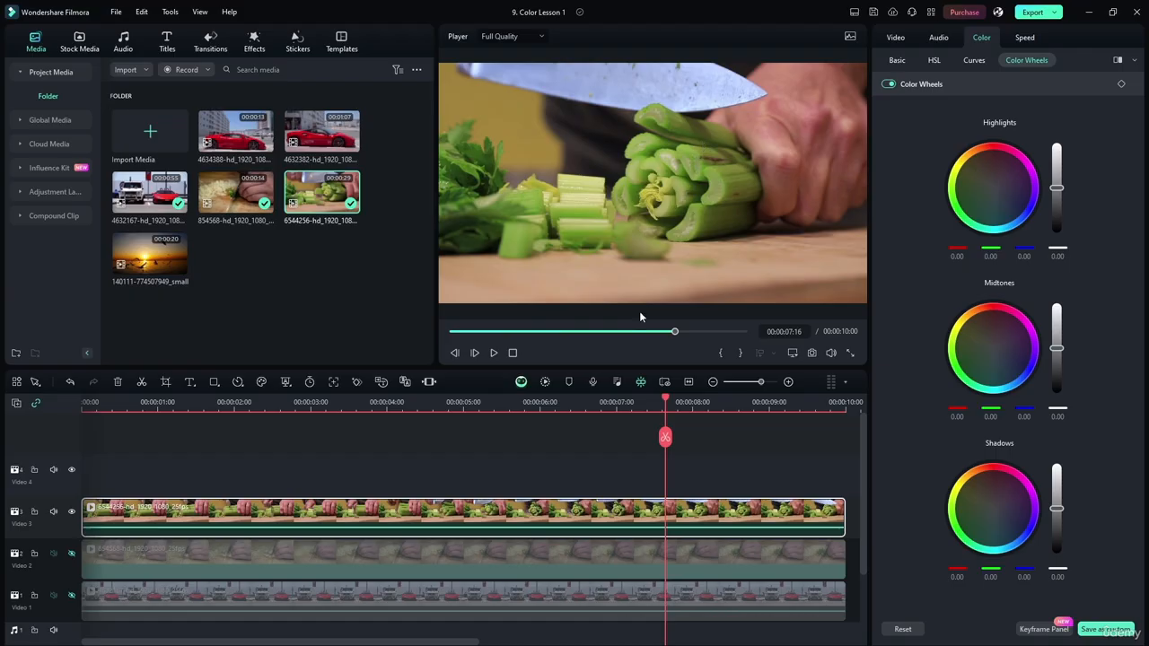
Return the playhead to the start and disable Vignette, Adjust, Light, Color and LUT in the celery clip's basic color settings
left_click_drag(665, 399, 53, 415)
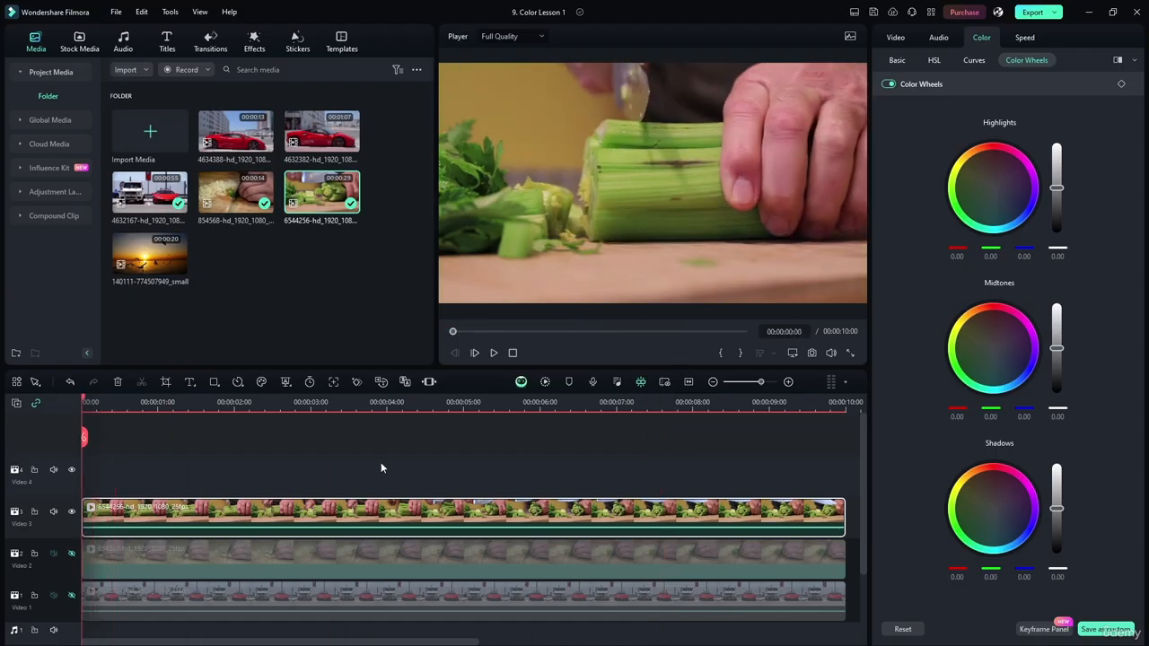
left_click(897, 60)
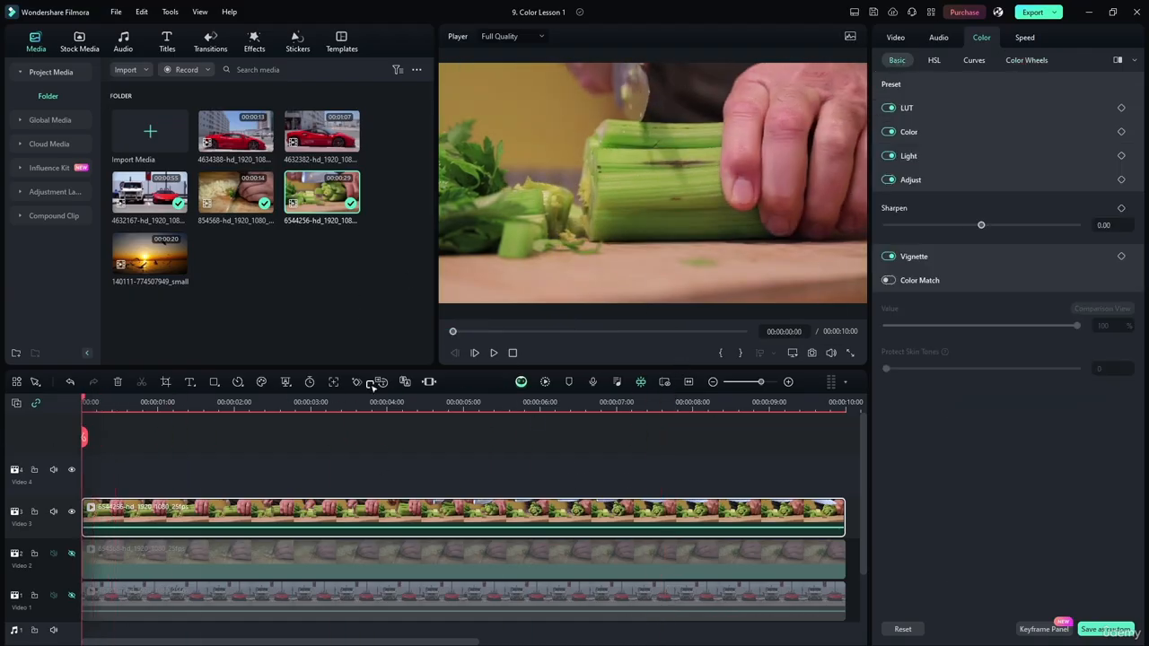
left_click(889, 256)
left_click(889, 179)
left_click(889, 155)
left_click(889, 132)
left_click(889, 107)
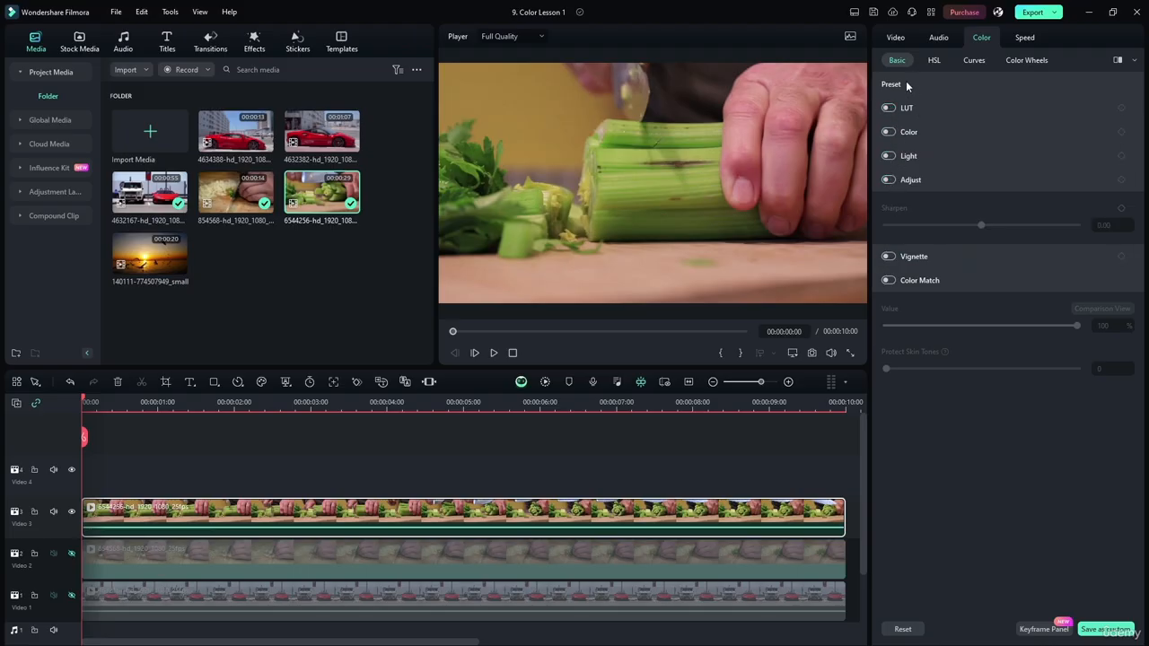
Enable LUT, apply the Mission Impossible preset and set Protect Skin Tones to 100
left_click(907, 83)
left_click(909, 89)
left_click(912, 113)
left_click(913, 113)
left_click(889, 107)
left_click(981, 153)
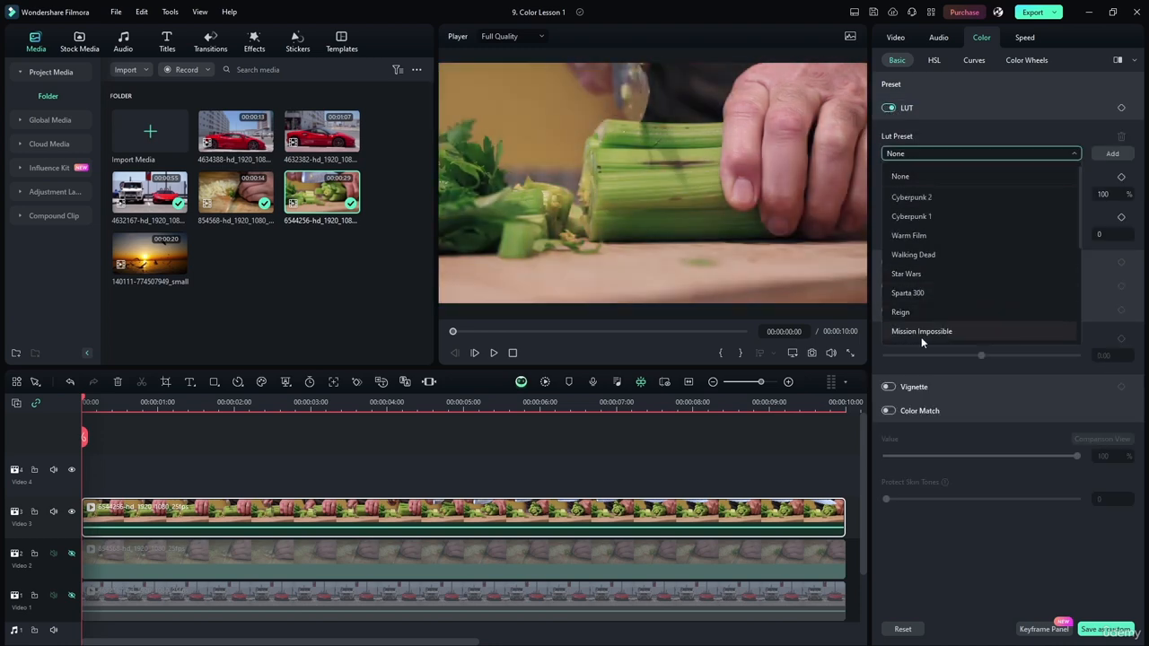
left_click(936, 332)
left_click_drag(888, 234, 1081, 235)
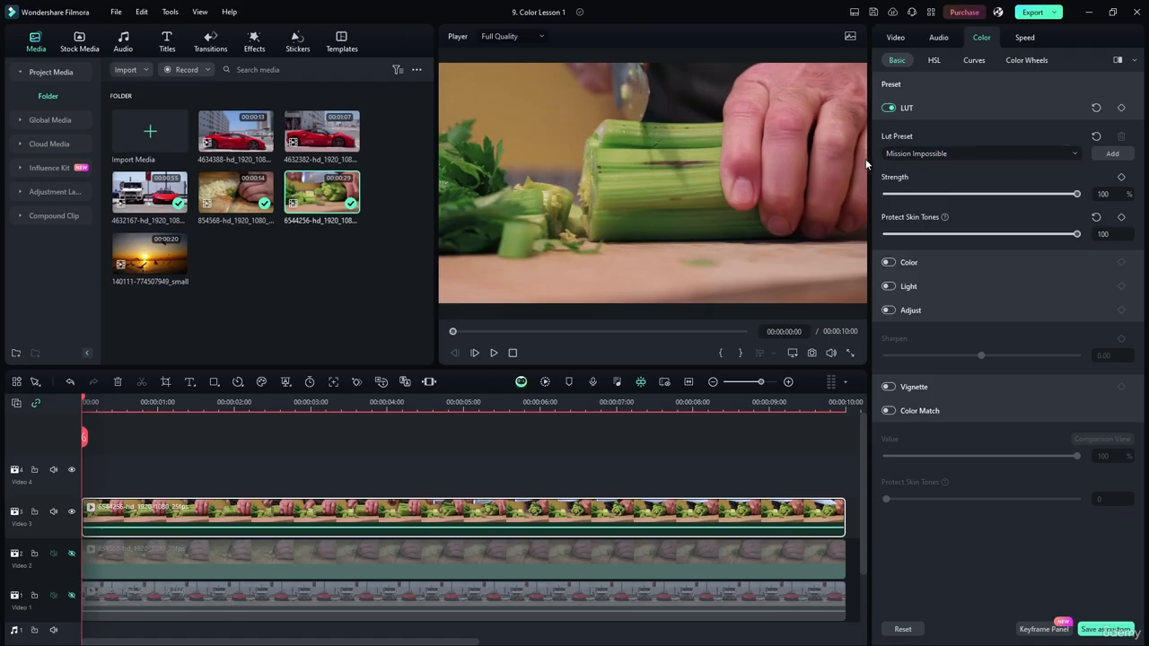
Enable the Color and Light adjustments, setting temperature to -49, exposure to 23 and brightness to -37
left_click(888, 263)
left_click_drag(982, 331, 935, 331)
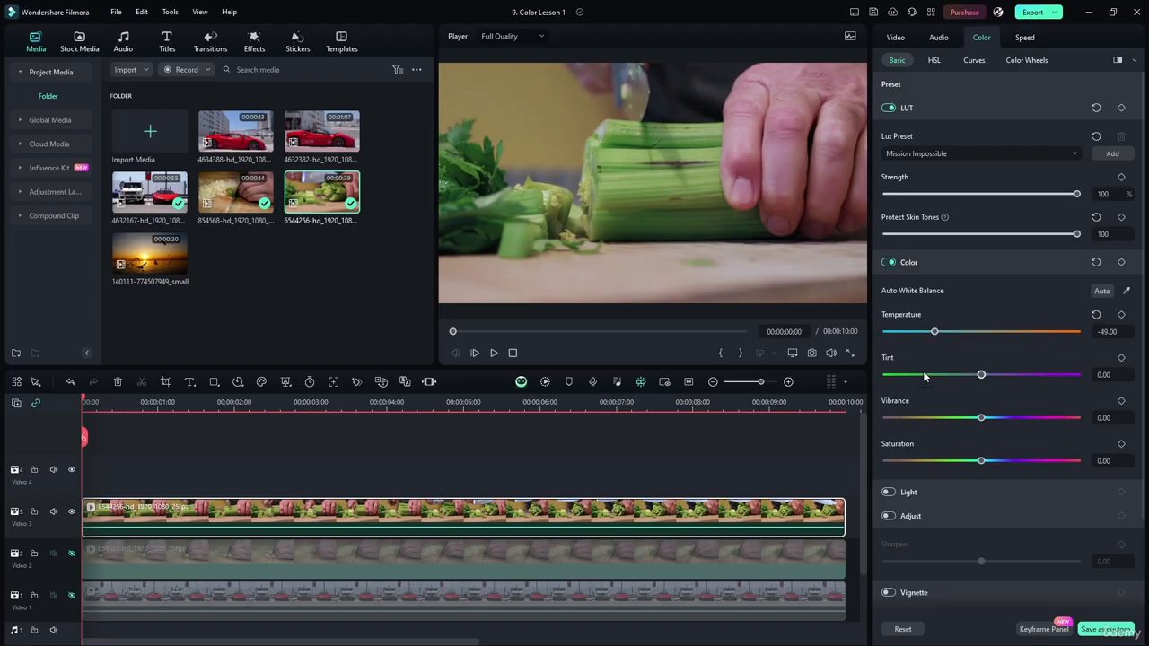
left_click(889, 493)
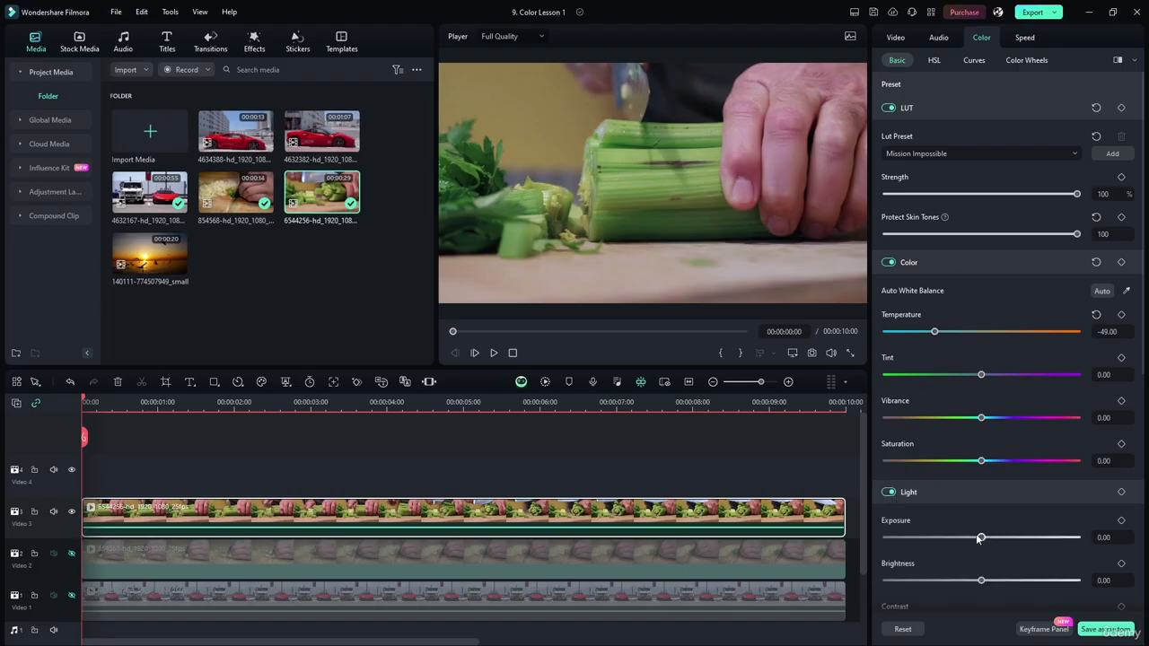
left_click_drag(982, 537, 1003, 537)
left_click_drag(982, 580, 945, 580)
Set the Light adjustment's shadow to 49, white to 77 and black to -58
scroll(966, 473, "down", 5)
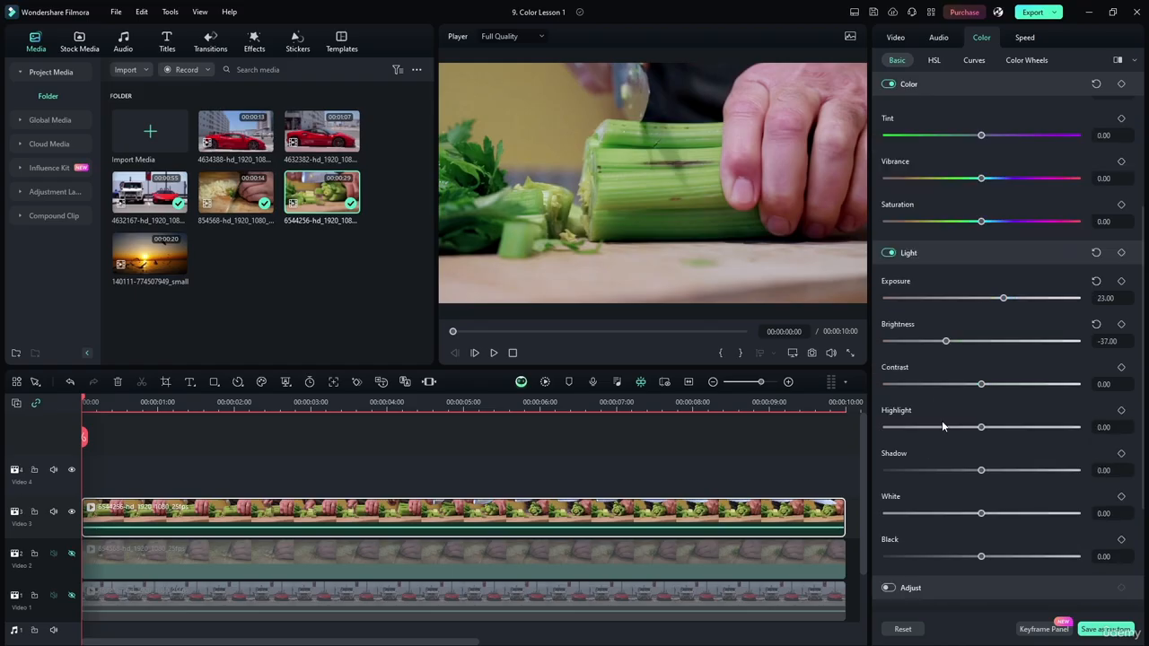
left_click_drag(982, 471, 1028, 471)
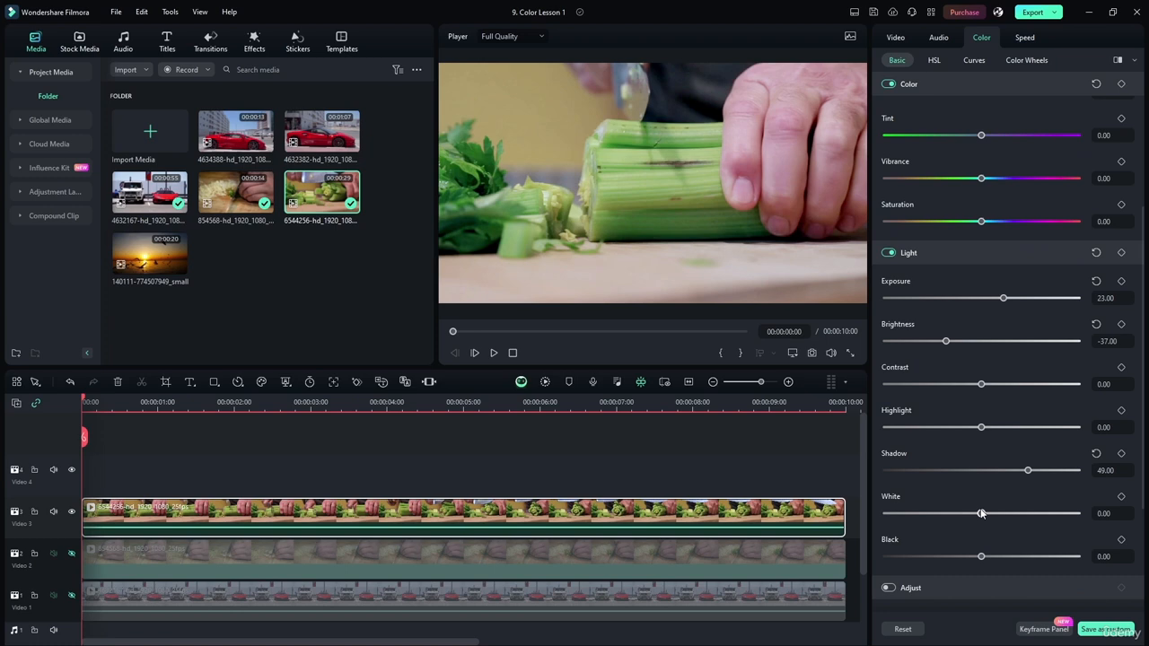
left_click_drag(982, 513, 1055, 514)
scroll(961, 496, "down", 3)
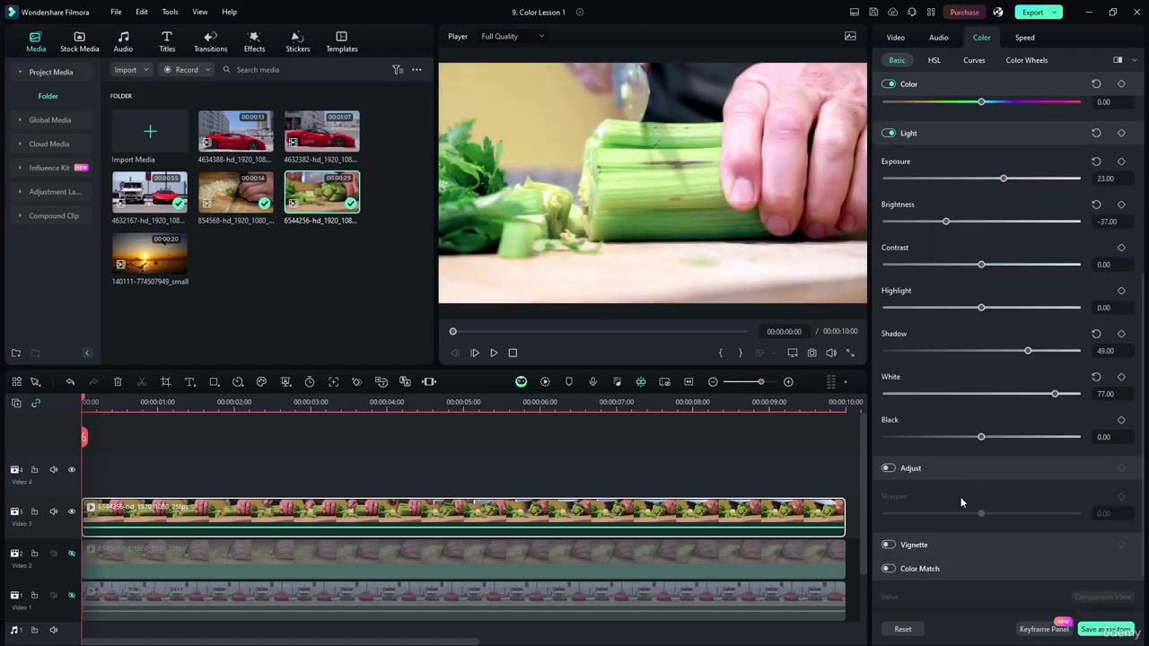
left_click_drag(982, 437, 926, 439)
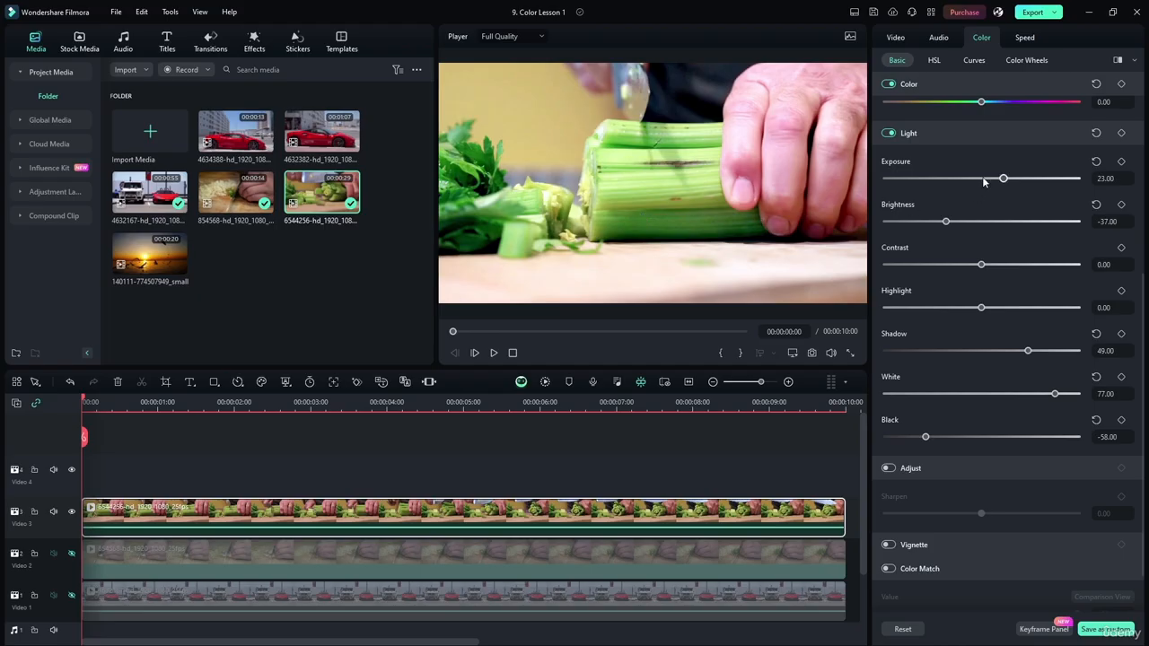
Try the Adjust option with sharpen at 15 and disable it, and toggle Color Match on and off
scroll(1006, 449, "down", 1)
left_click(900, 409)
mouse_move(982, 449)
left_mouse_down()
mouse_move(1137, 452)
mouse_move(1085, 473)
mouse_move(1062, 452)
mouse_move(1098, 460)
mouse_move(996, 453)
left_mouse_up()
left_click(885, 405)
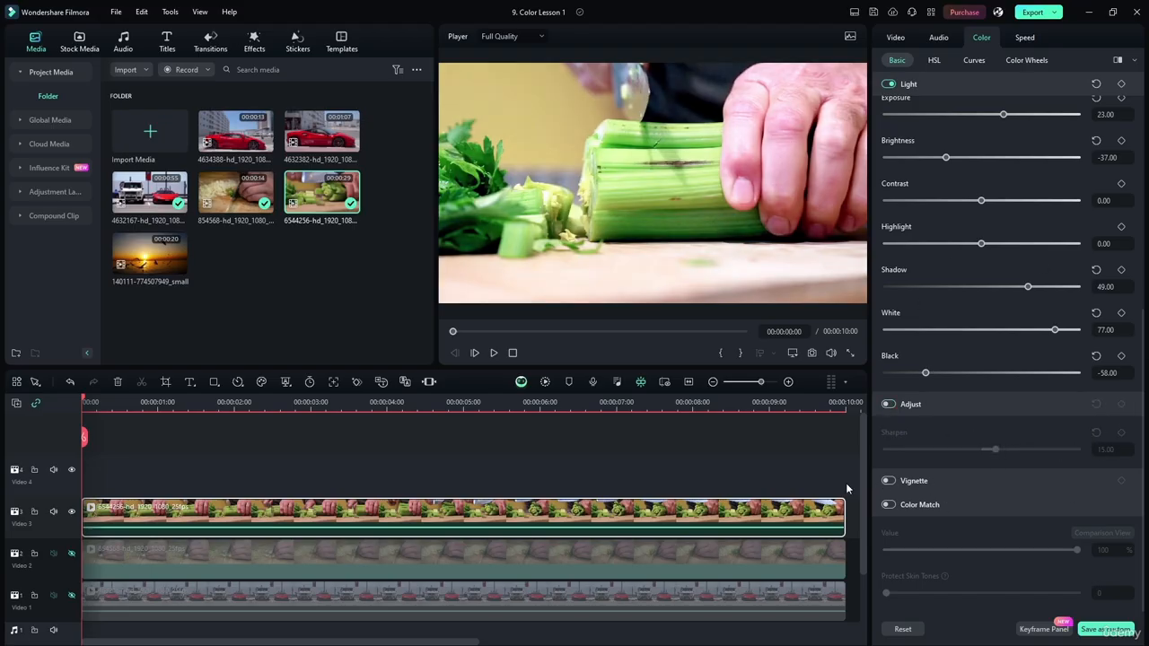
left_click(888, 506)
left_click(889, 506)
Adjust the celery's green in HSL: hue -18, saturation 94 and luminance -58
left_click(934, 59)
left_click(946, 115)
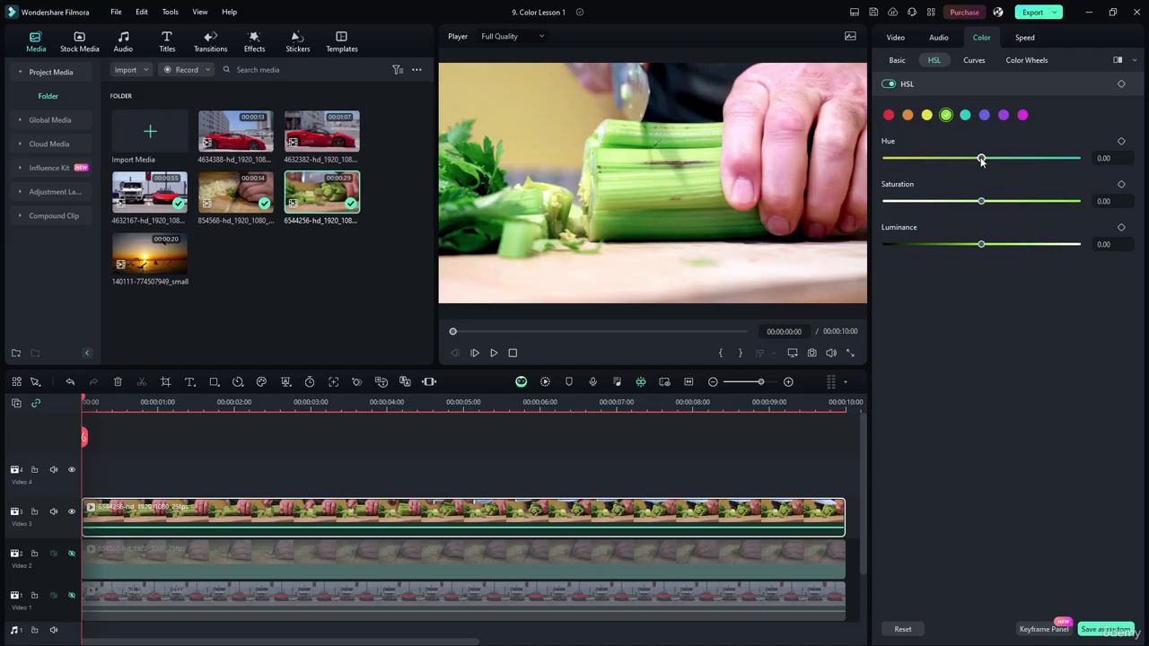
left_click_drag(982, 159, 964, 159)
left_click(983, 201)
left_click_drag(1060, 205, 1073, 202)
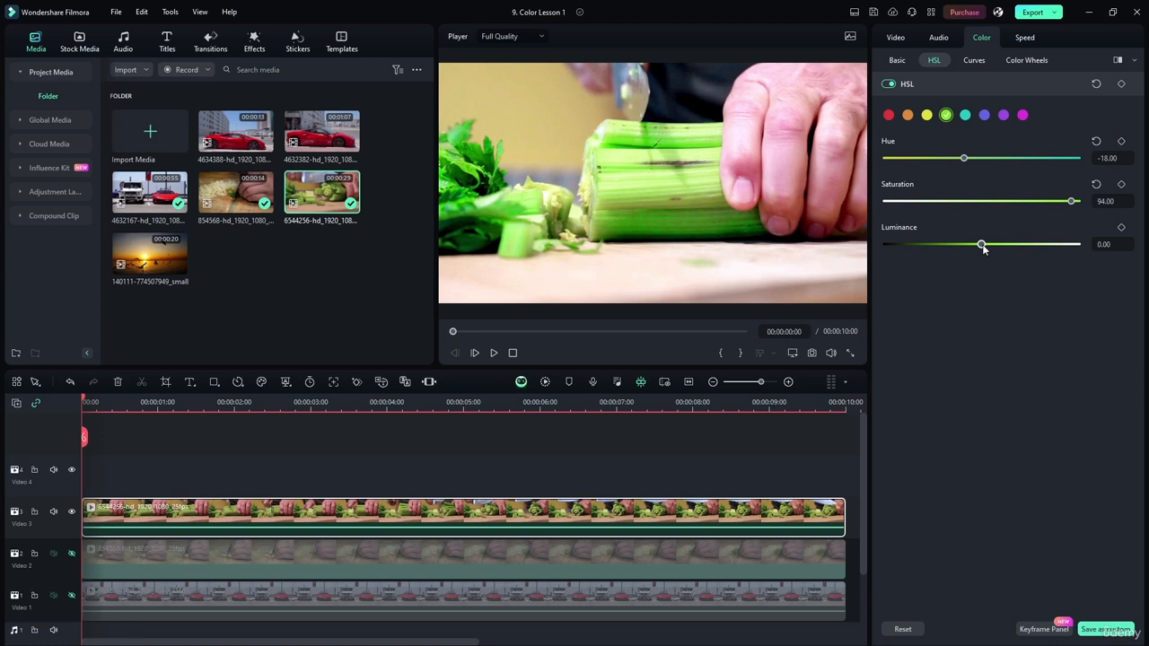
left_click_drag(983, 249, 926, 245)
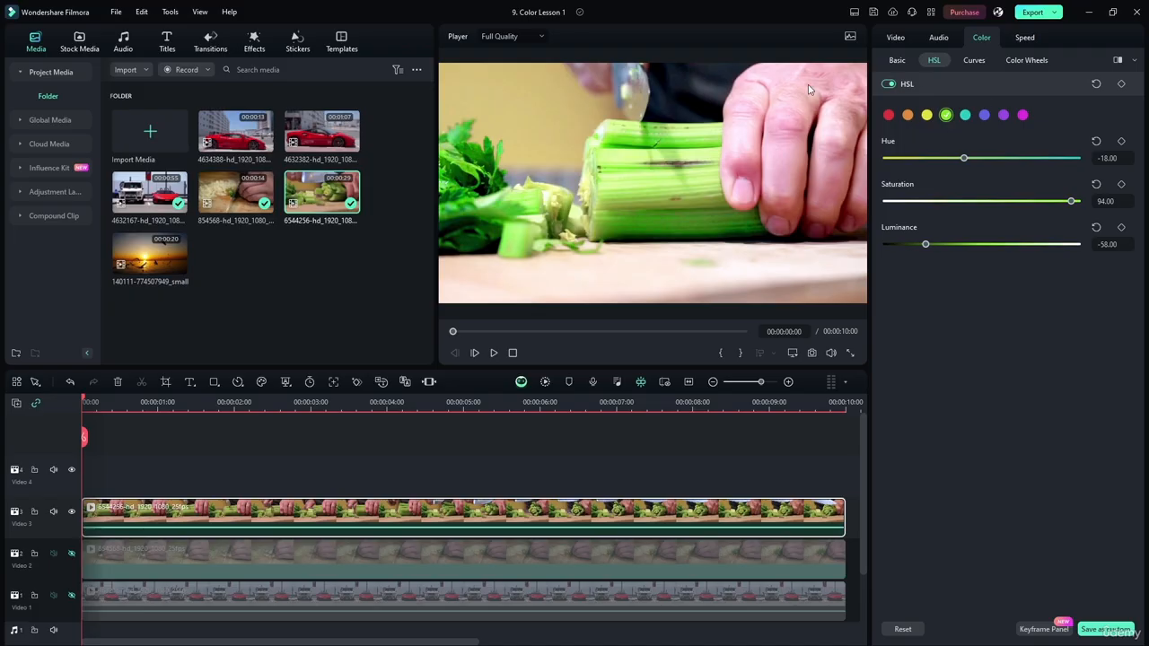
Bend the green curve slightly upward and the red curve slightly downward on the celery clip
left_click(975, 60)
left_click(930, 112)
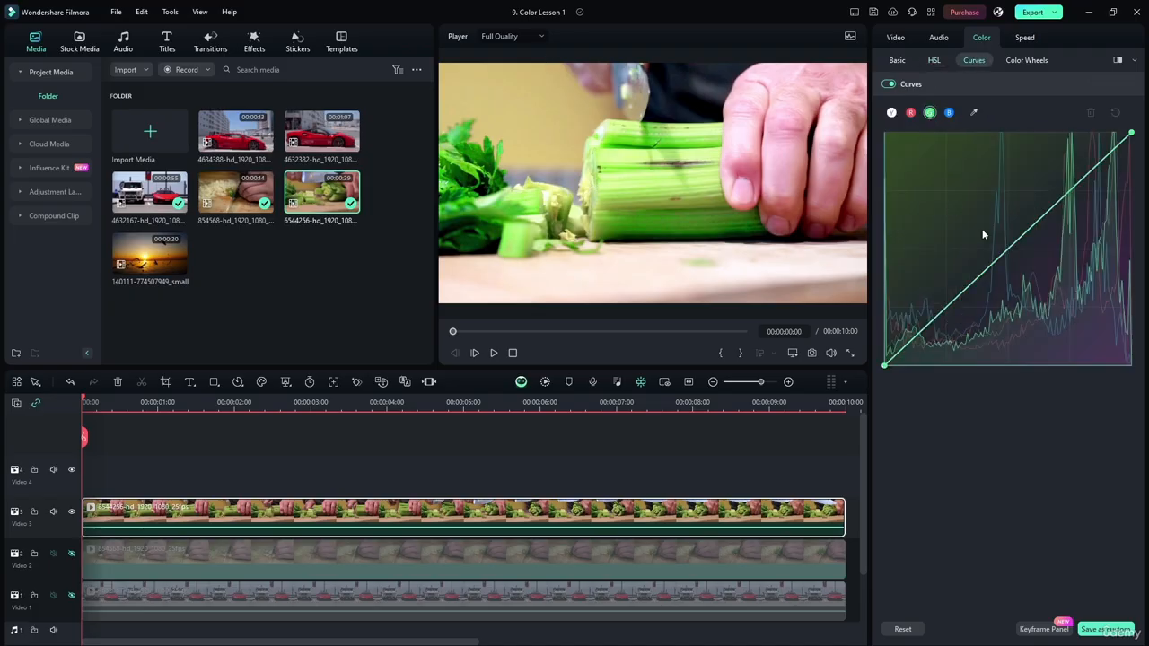
left_click_drag(1008, 256, 1043, 234)
left_click(911, 113)
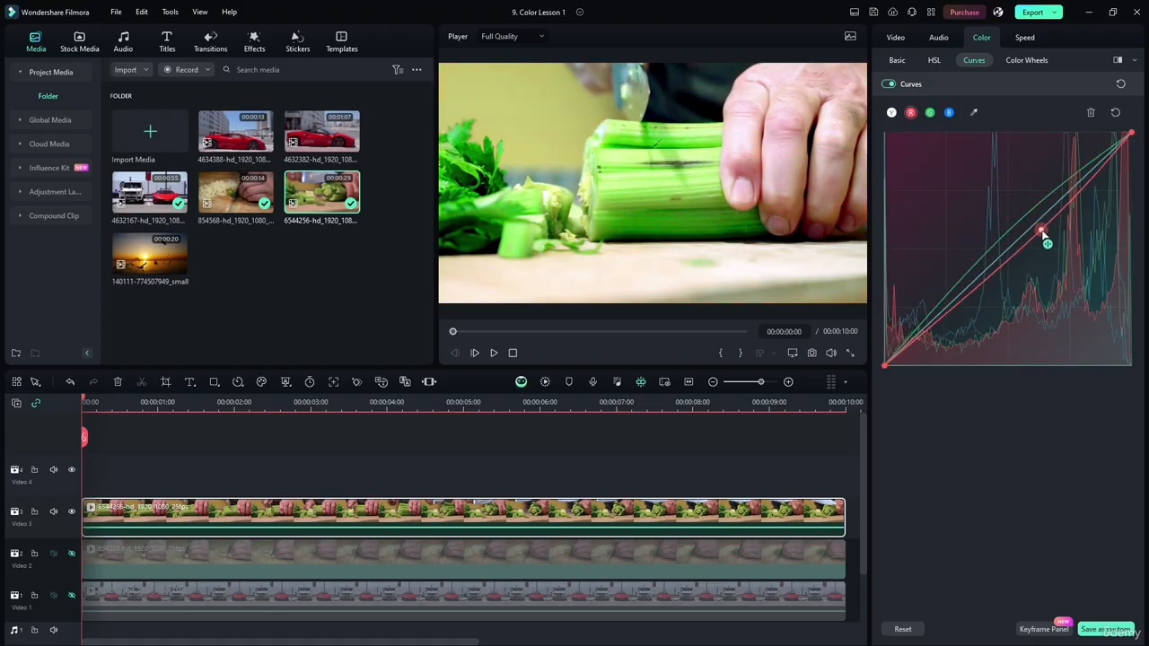
Tint the highlights color wheel toward yellow-green, with red 81.96, green 100 and blue 72.55
left_click(1026, 60)
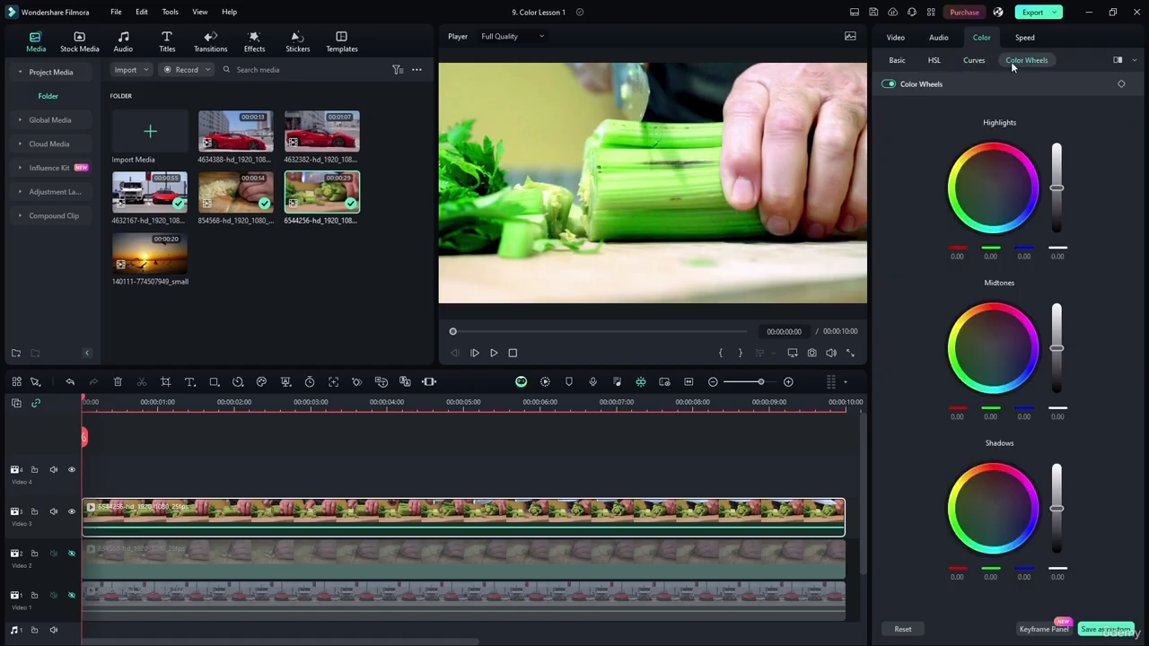
left_click_drag(987, 188, 1059, 188)
left_click_drag(992, 187, 981, 189)
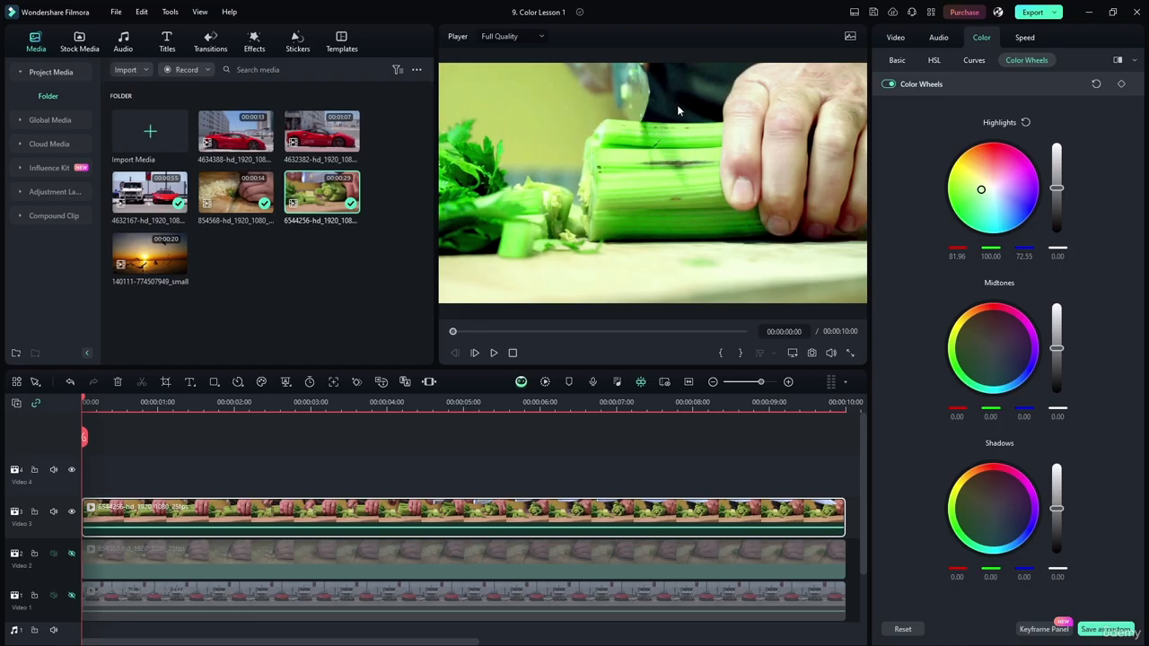
Set the midtones wheel to red 100, green 81.18, blue 87.06 and brightness -0.58, and the shadows brightness to 0.23
left_click_drag(1057, 350, 1060, 375)
left_click_drag(993, 348, 996, 340)
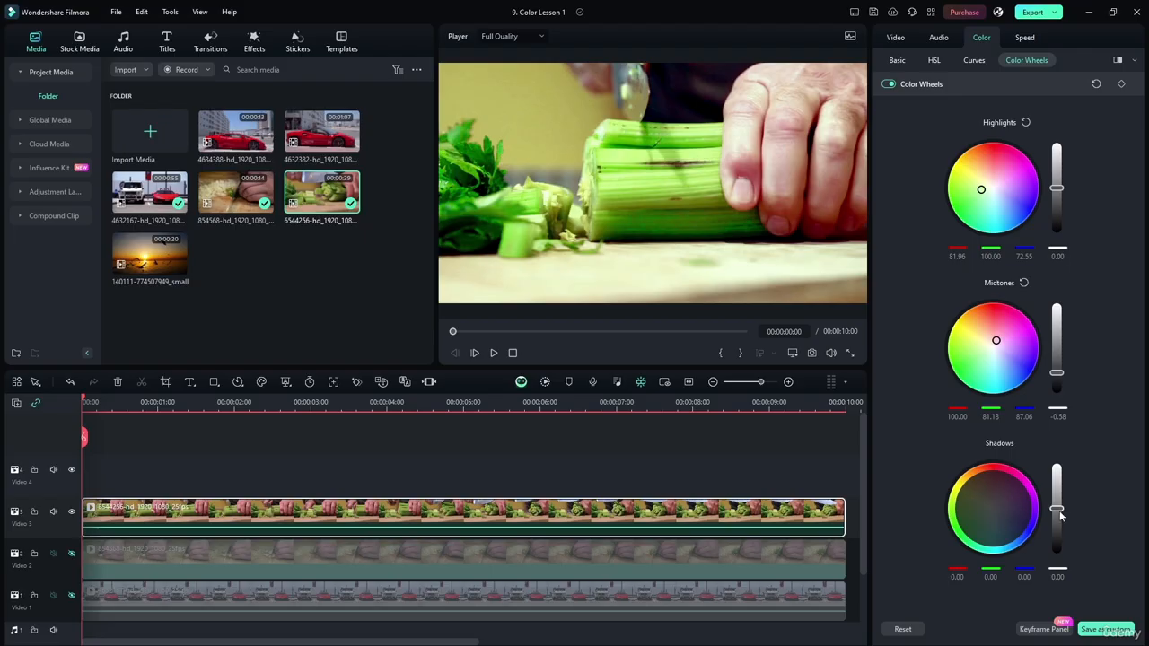
left_click_drag(1059, 512, 1060, 500)
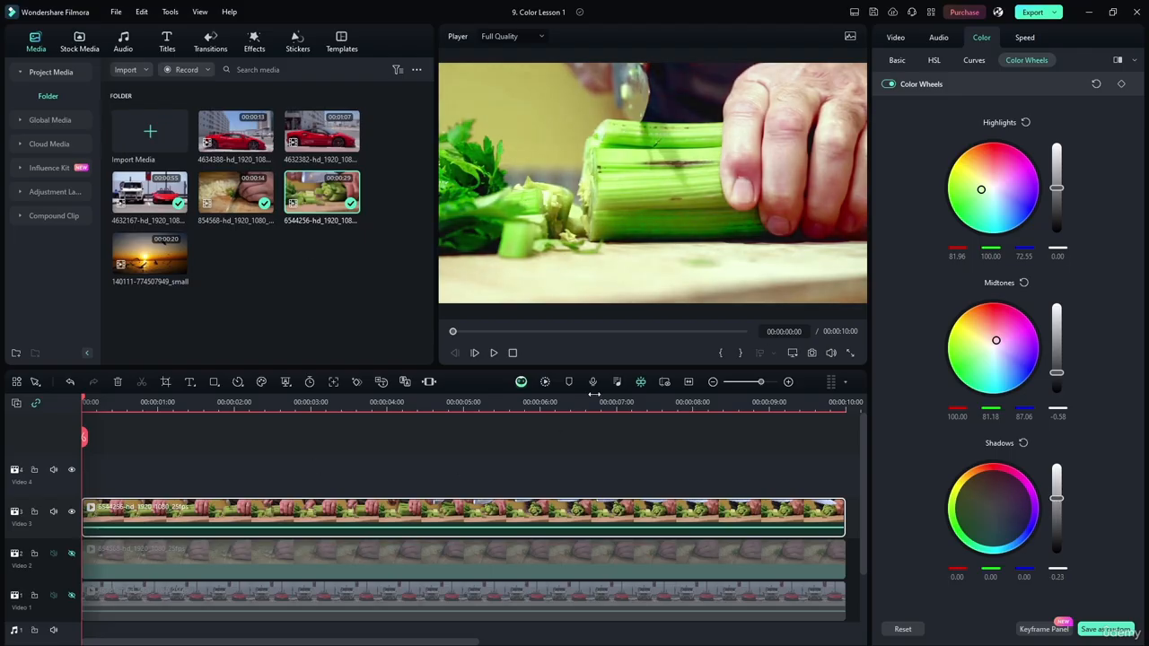
Render the timeline preview and play back the color-corrected celery clip
left_click(545, 381)
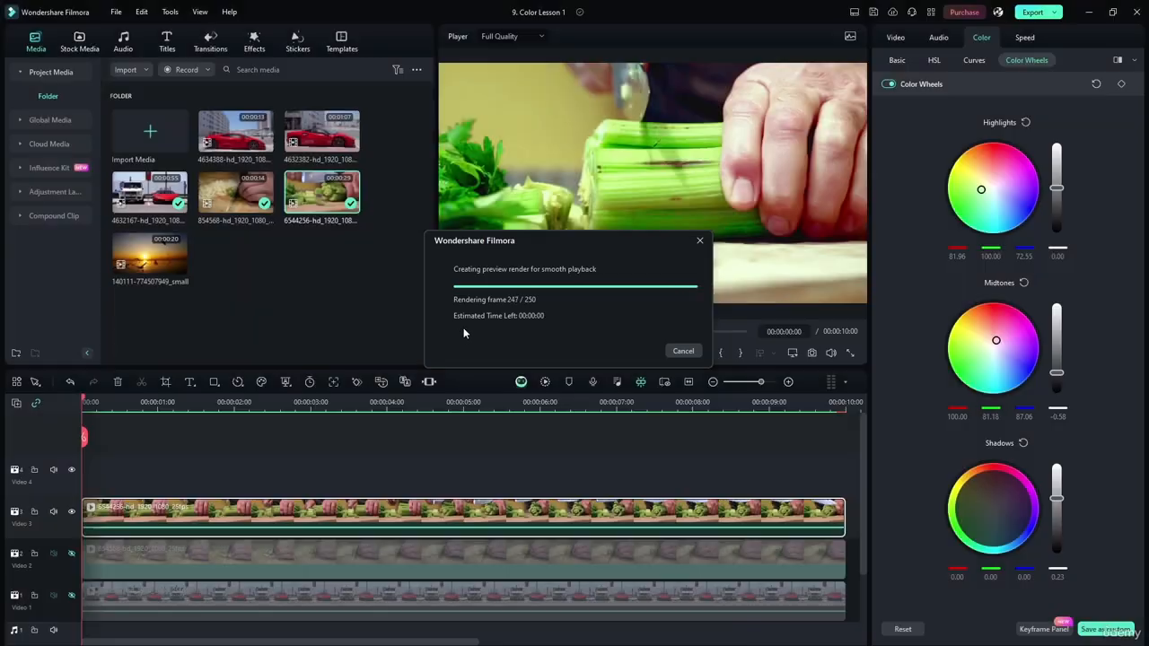
left_click(473, 353)
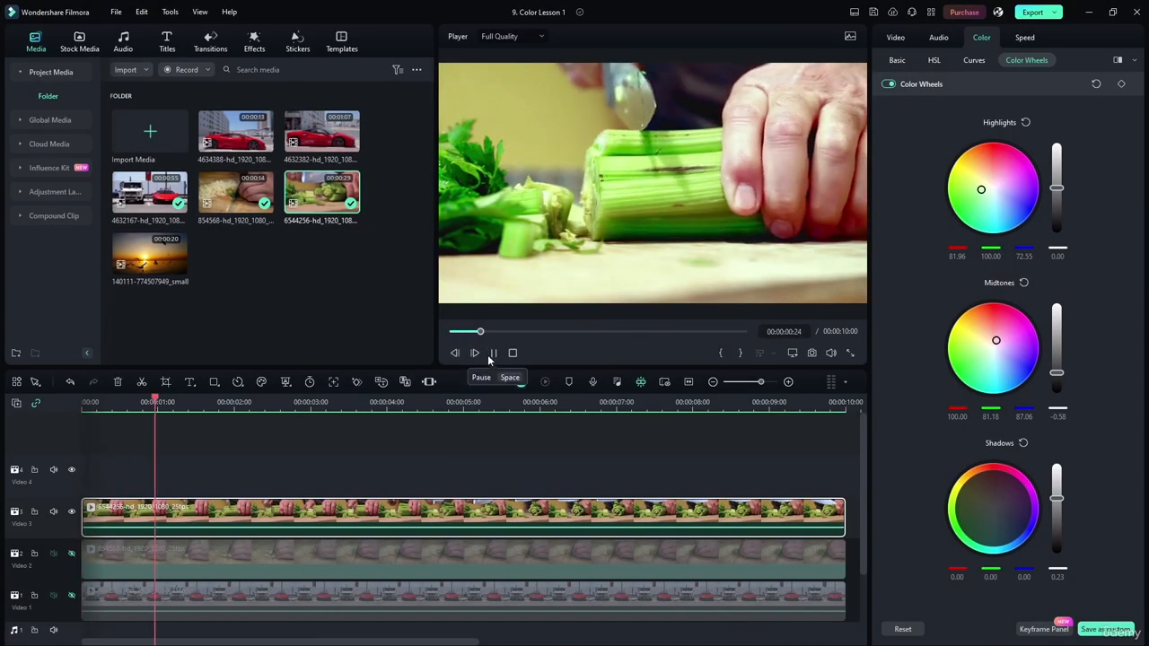